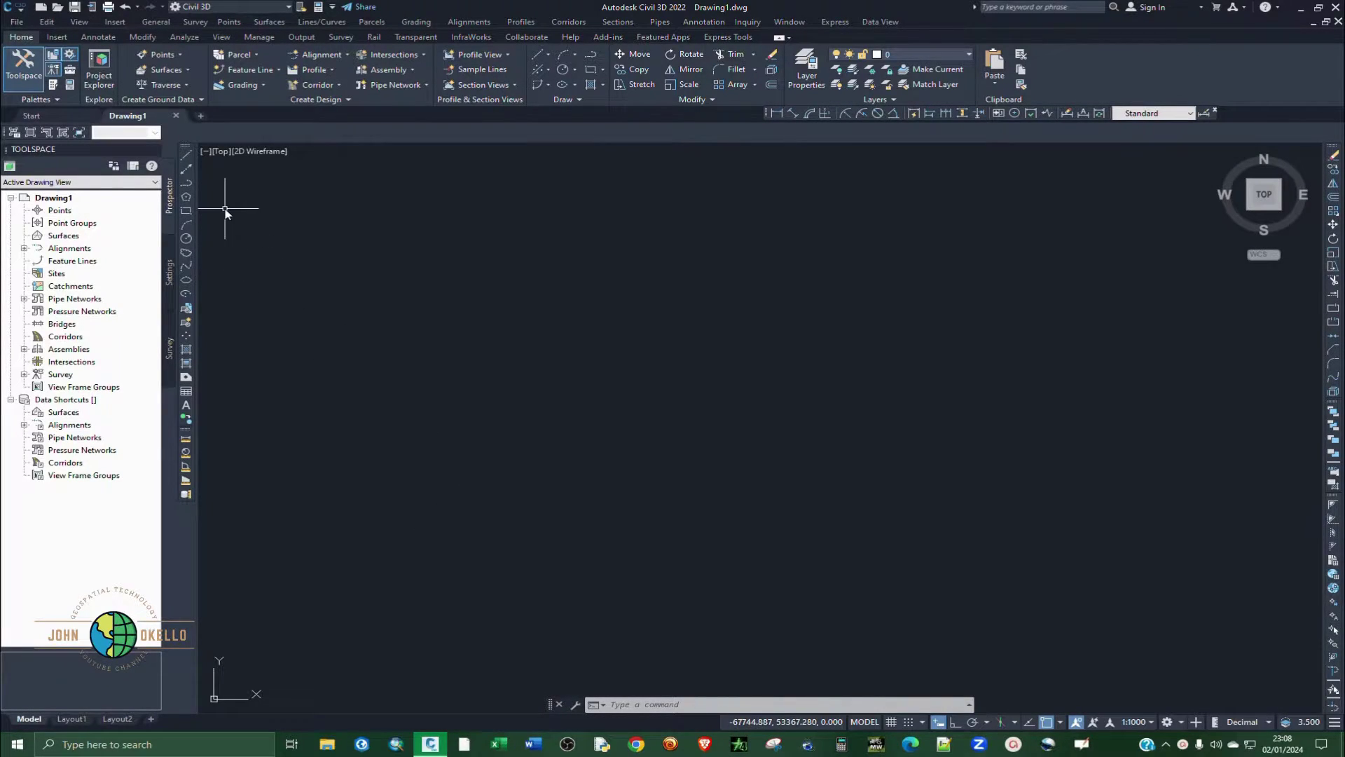
Step: Open Extend Line.dwg from inside the Extend Line folder
left_click(16, 26)
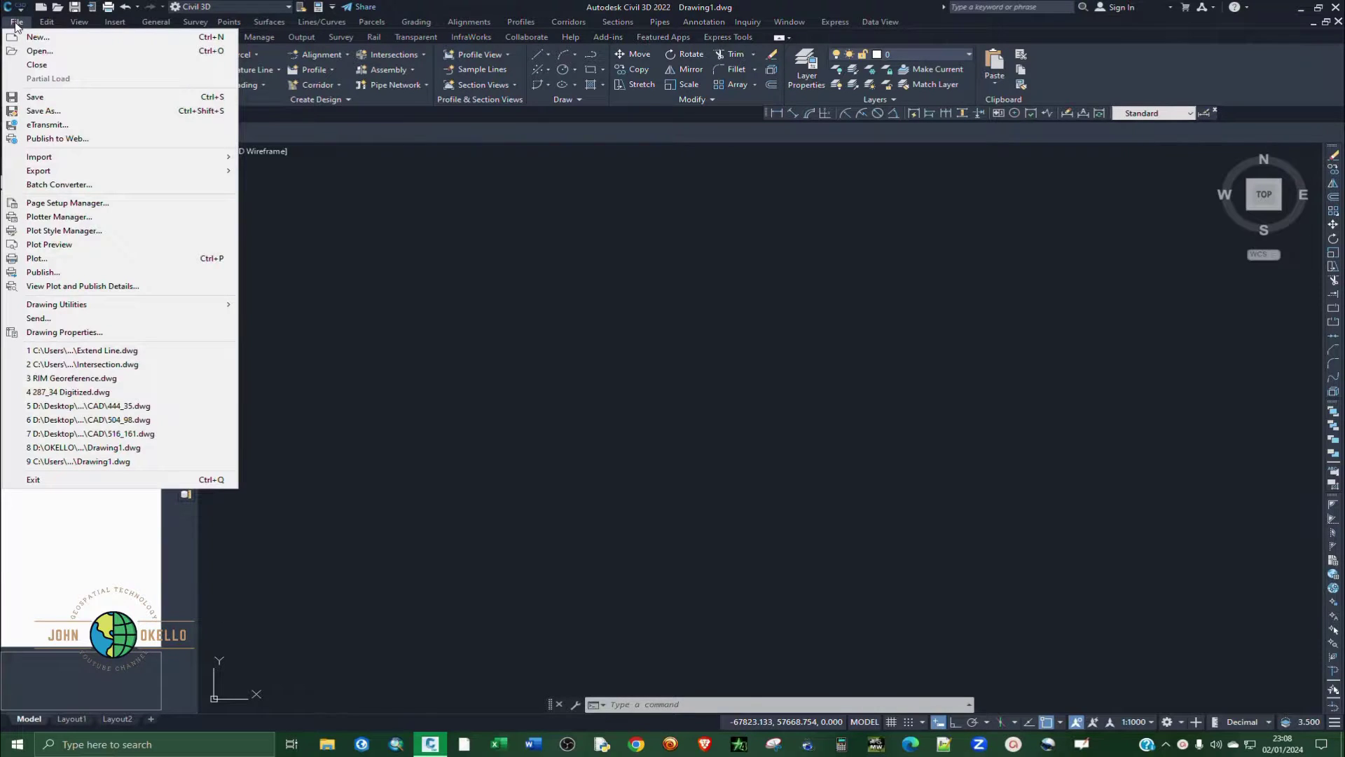
left_click(35, 51)
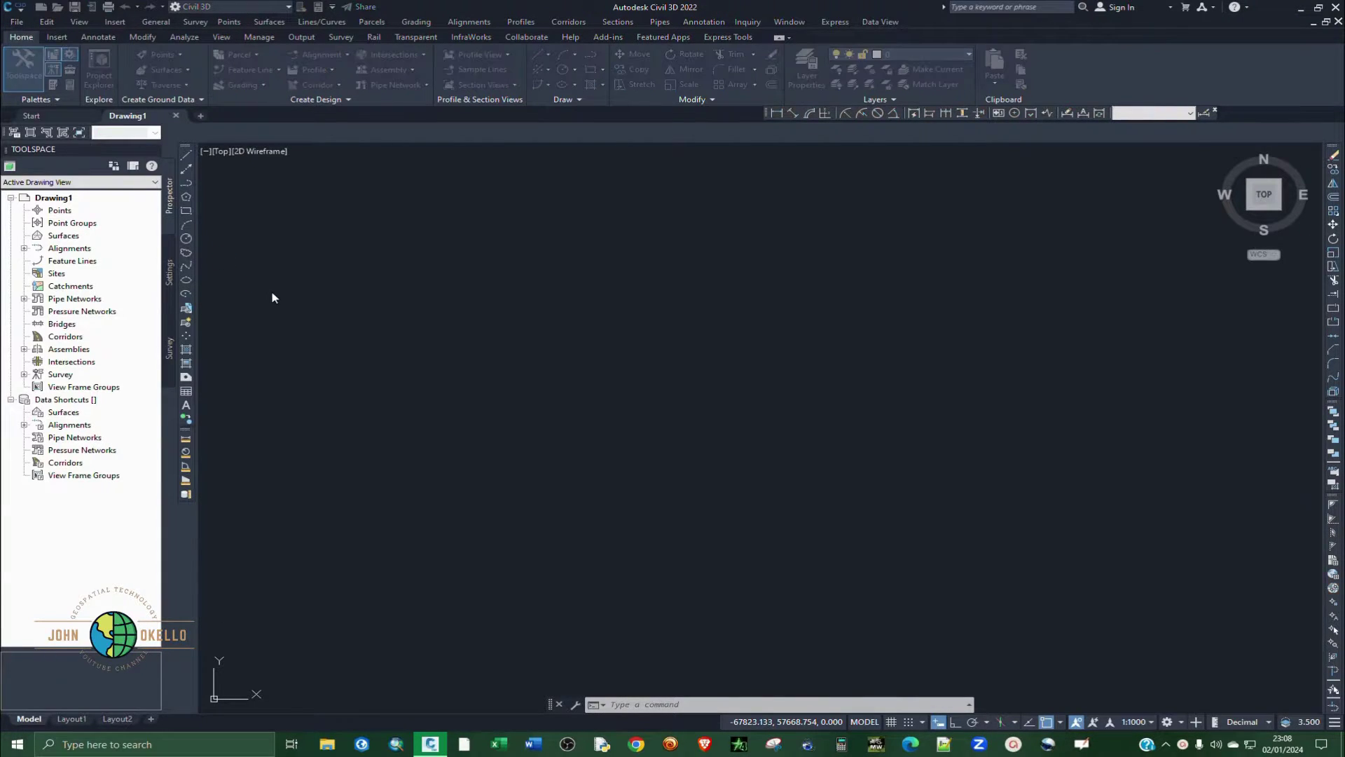
left_click(421, 326)
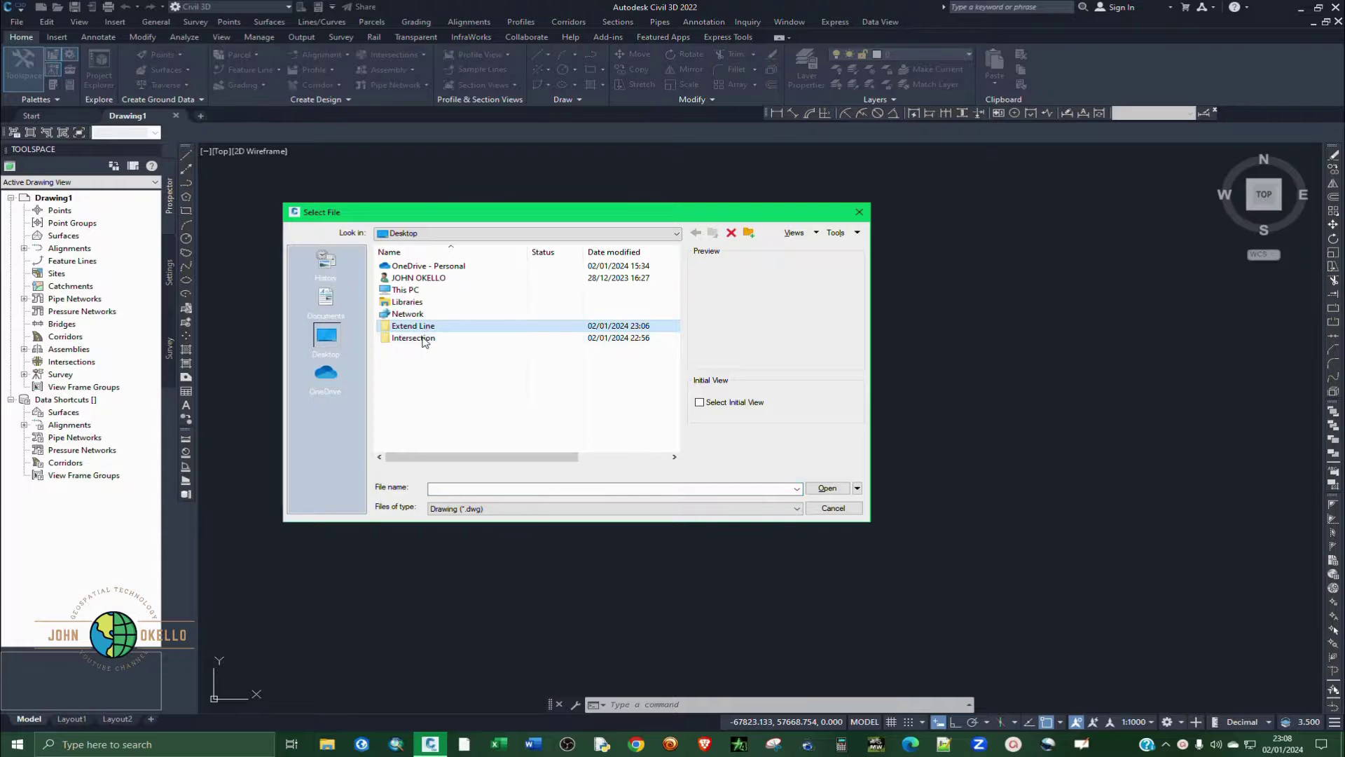
double_click(421, 327)
left_click(427, 267)
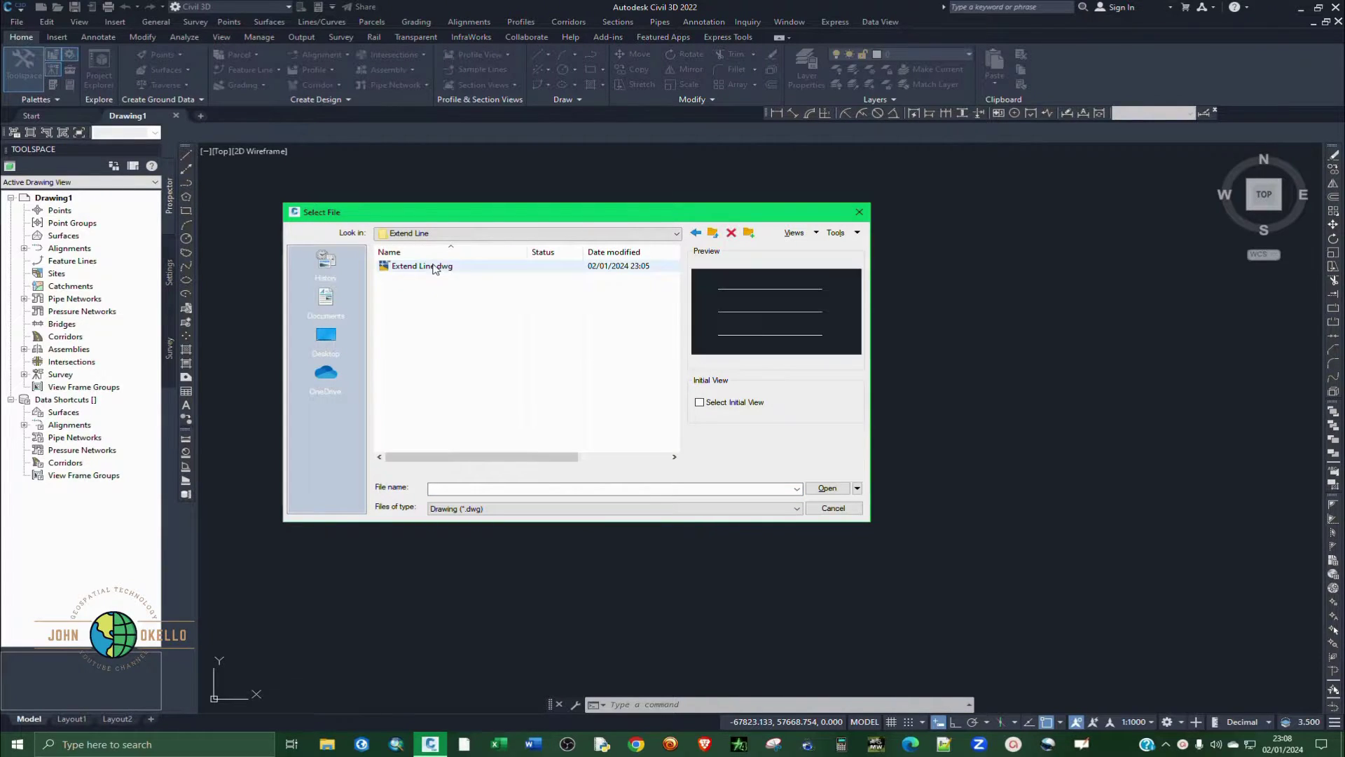
left_click(827, 487)
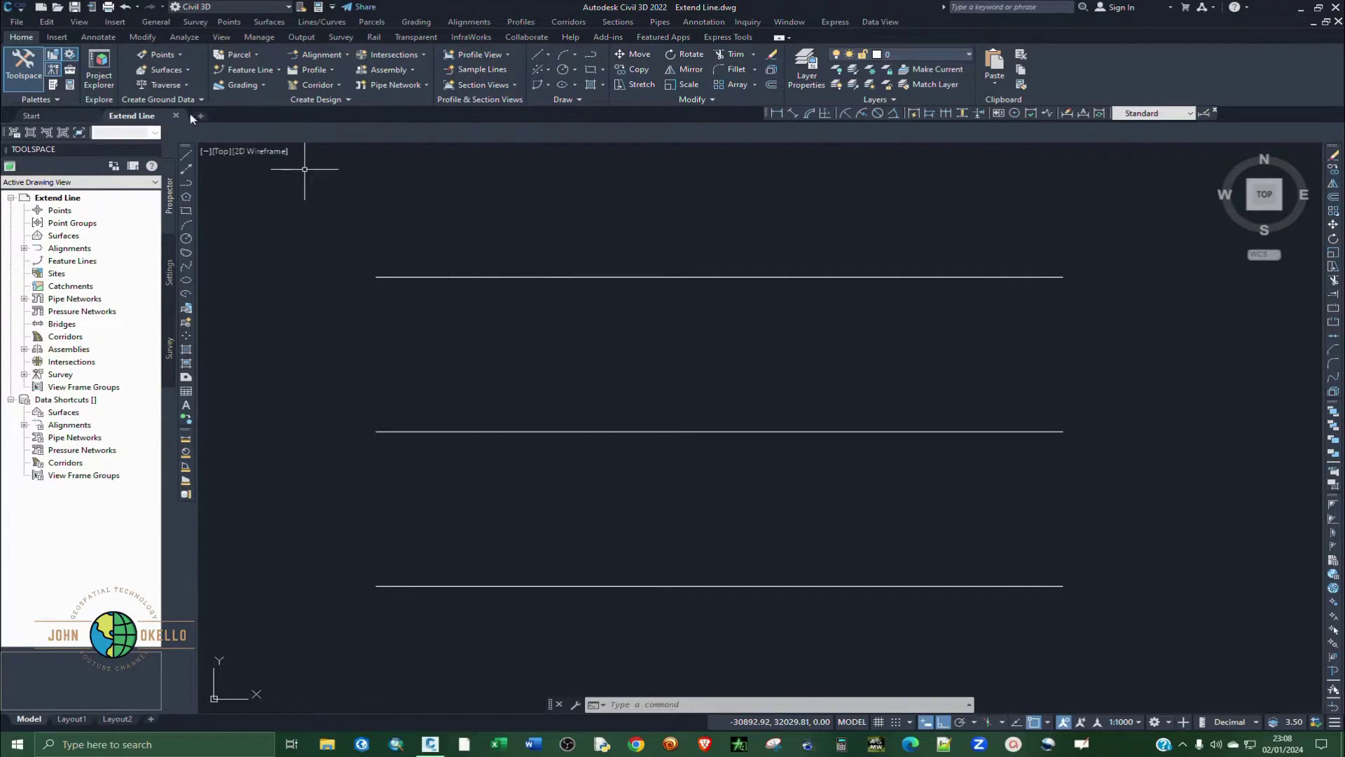
Step: In the Standard dimension style, set arrow size 1, text height 1 and text aligned with the dimension line
left_click(98, 37)
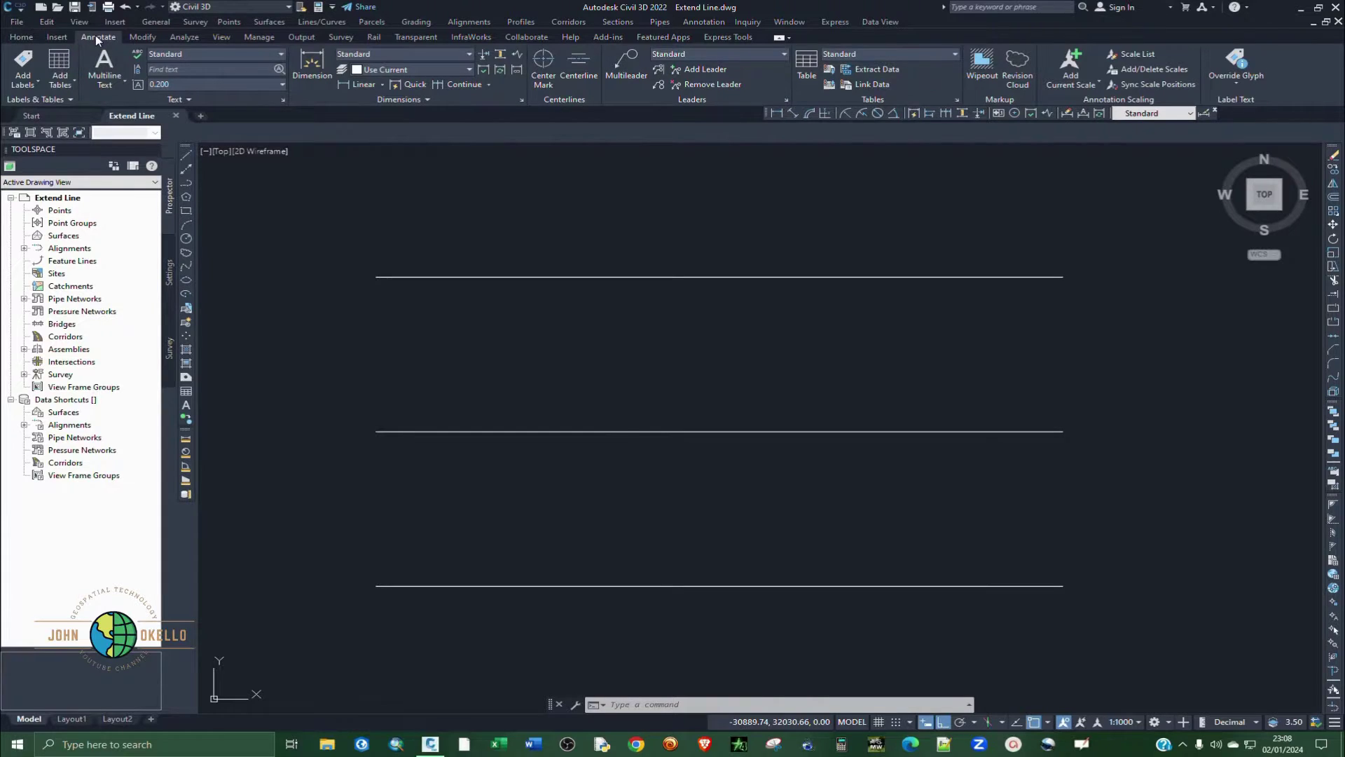
left_click(521, 100)
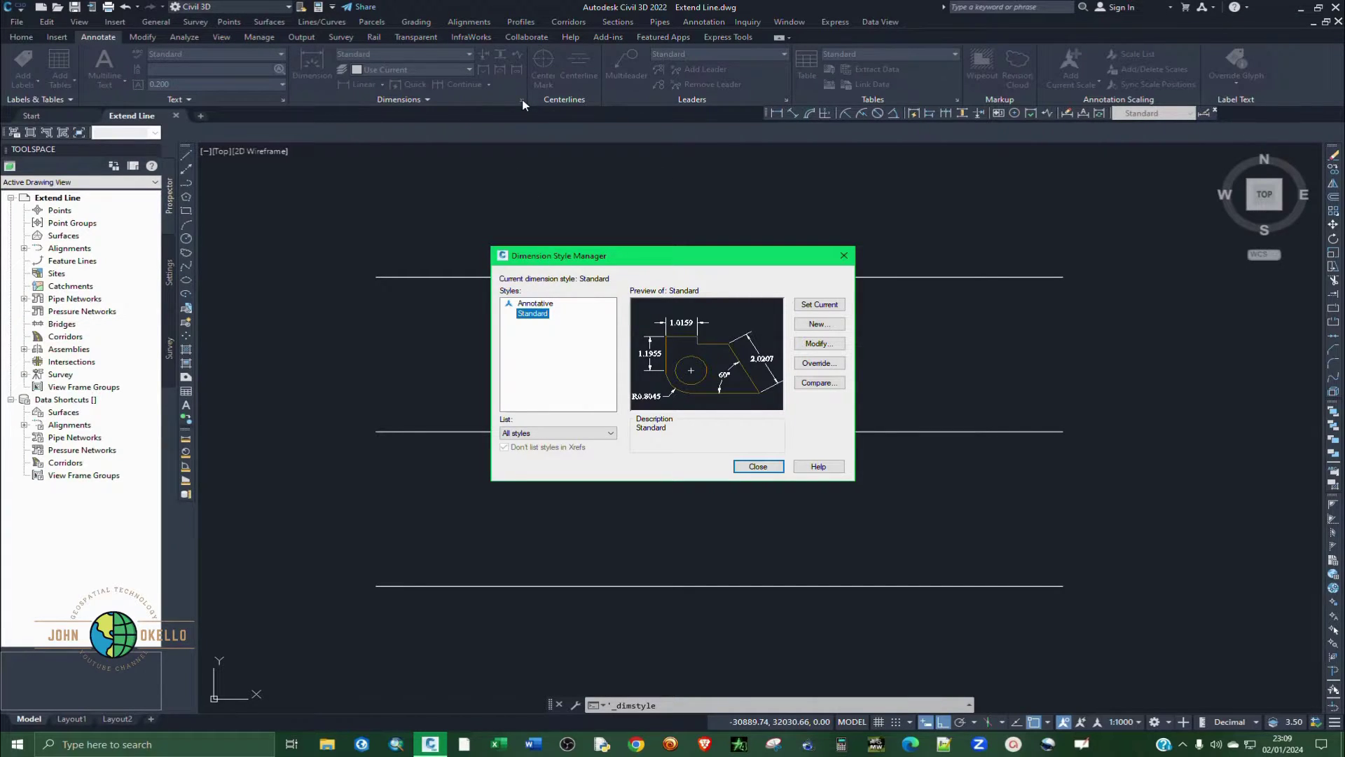
left_click(819, 343)
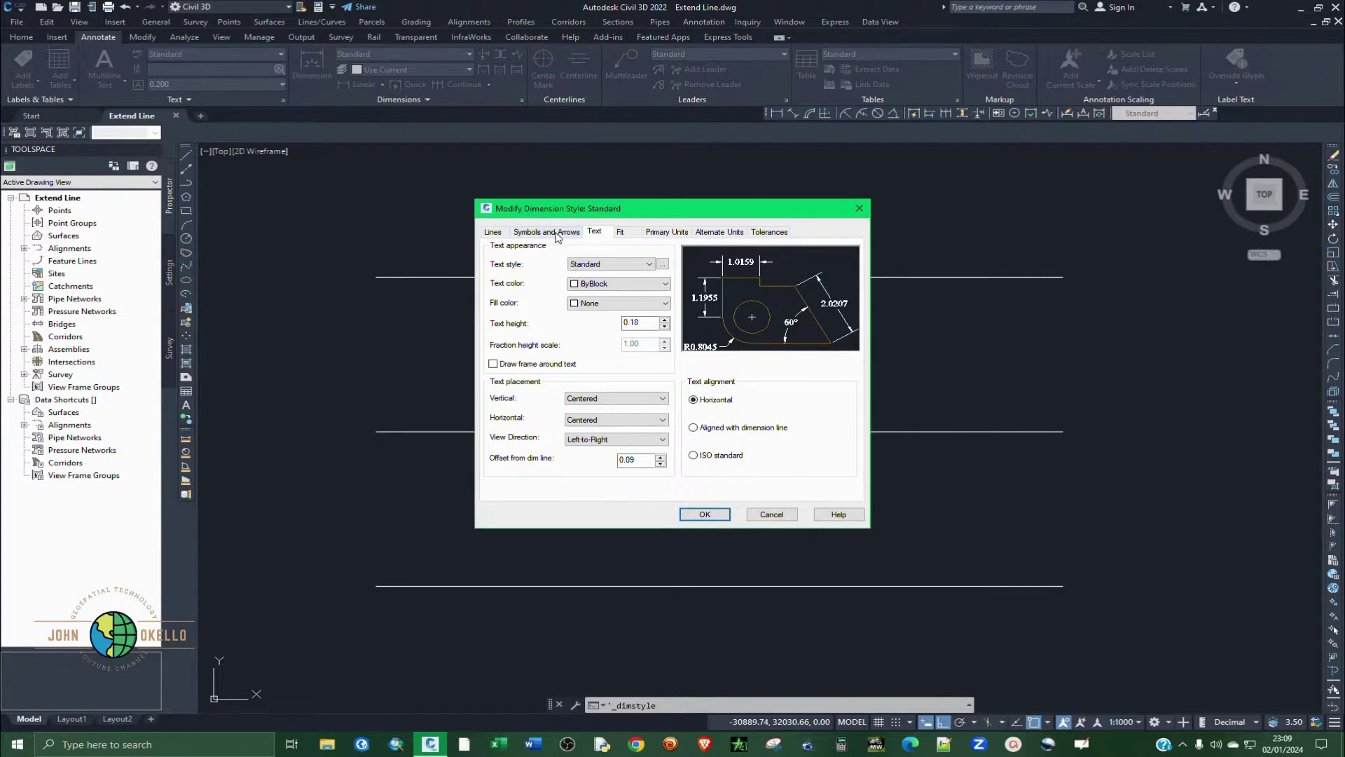
left_click(557, 234)
left_click_drag(530, 358, 473, 355)
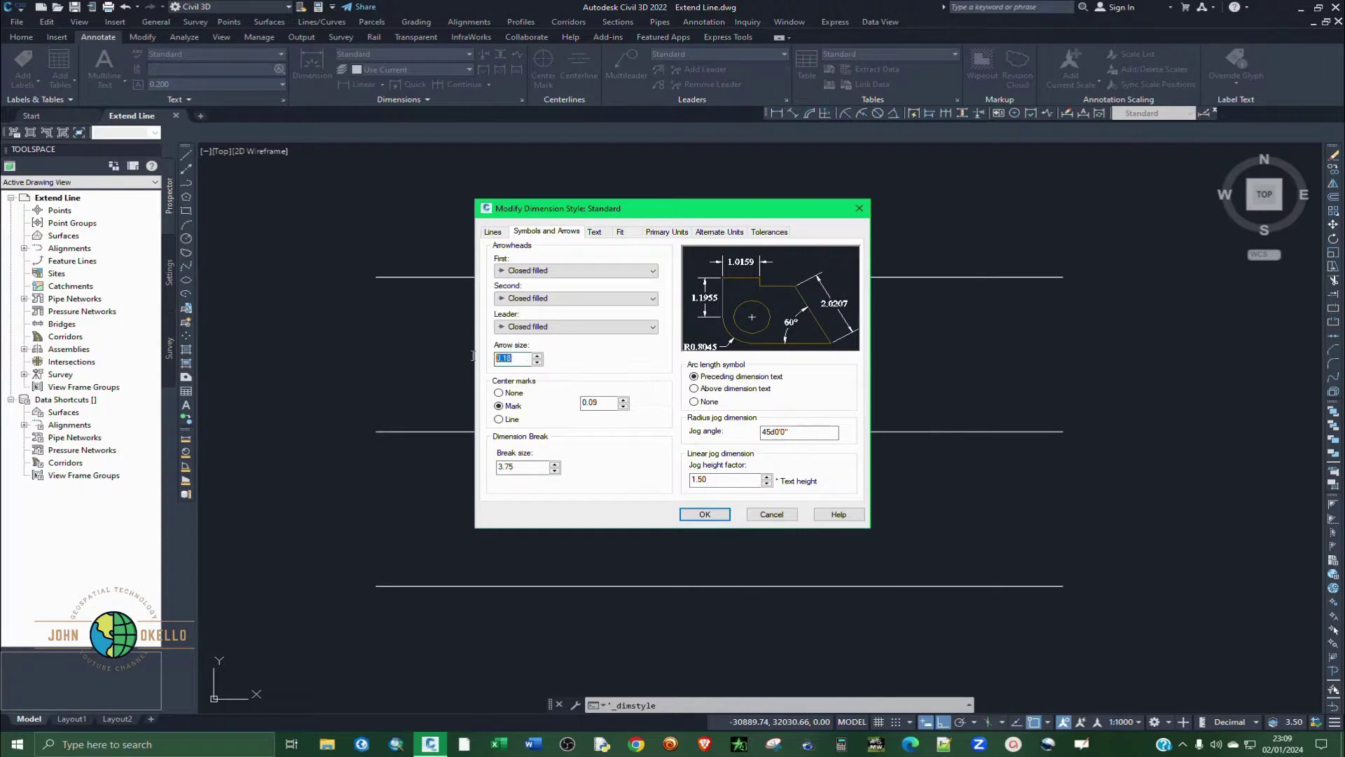
type("1")
left_click(595, 233)
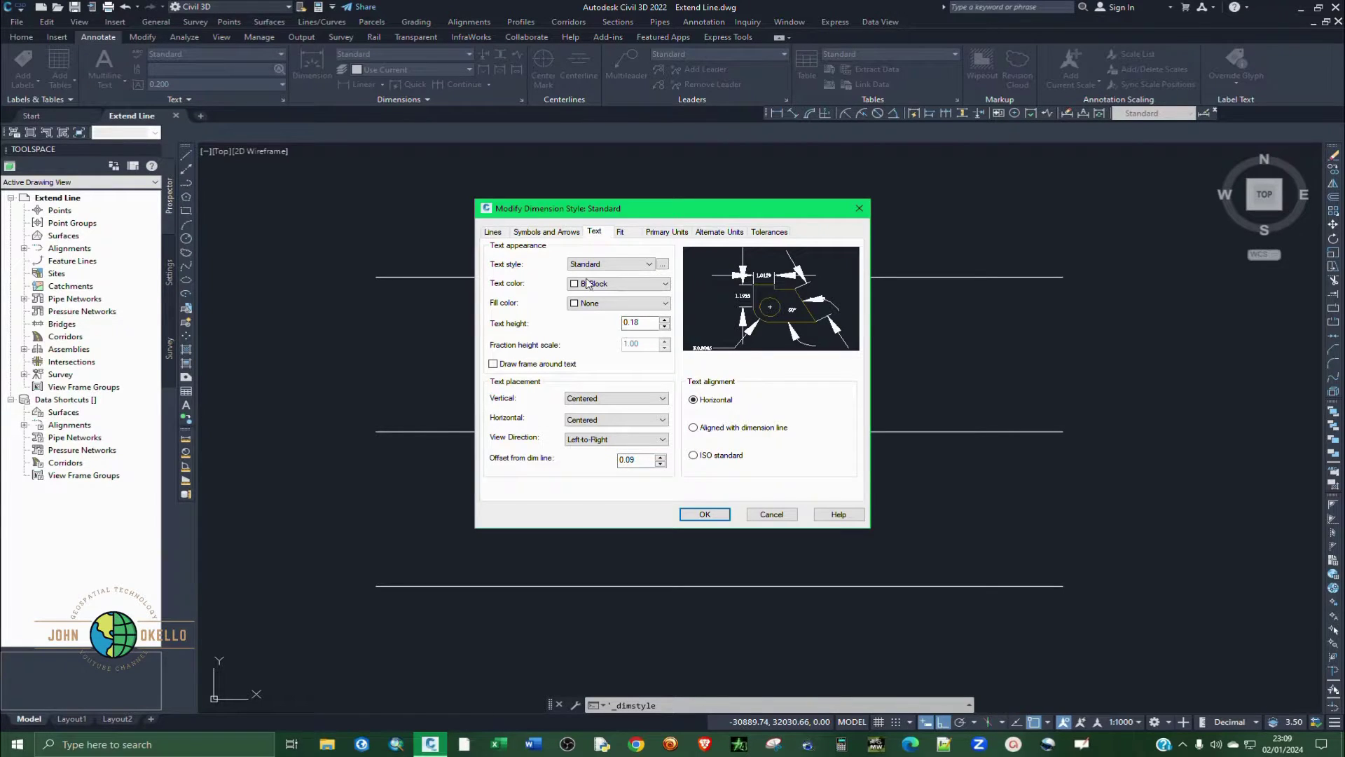
left_click_drag(640, 322, 591, 321)
type("1")
left_click(694, 428)
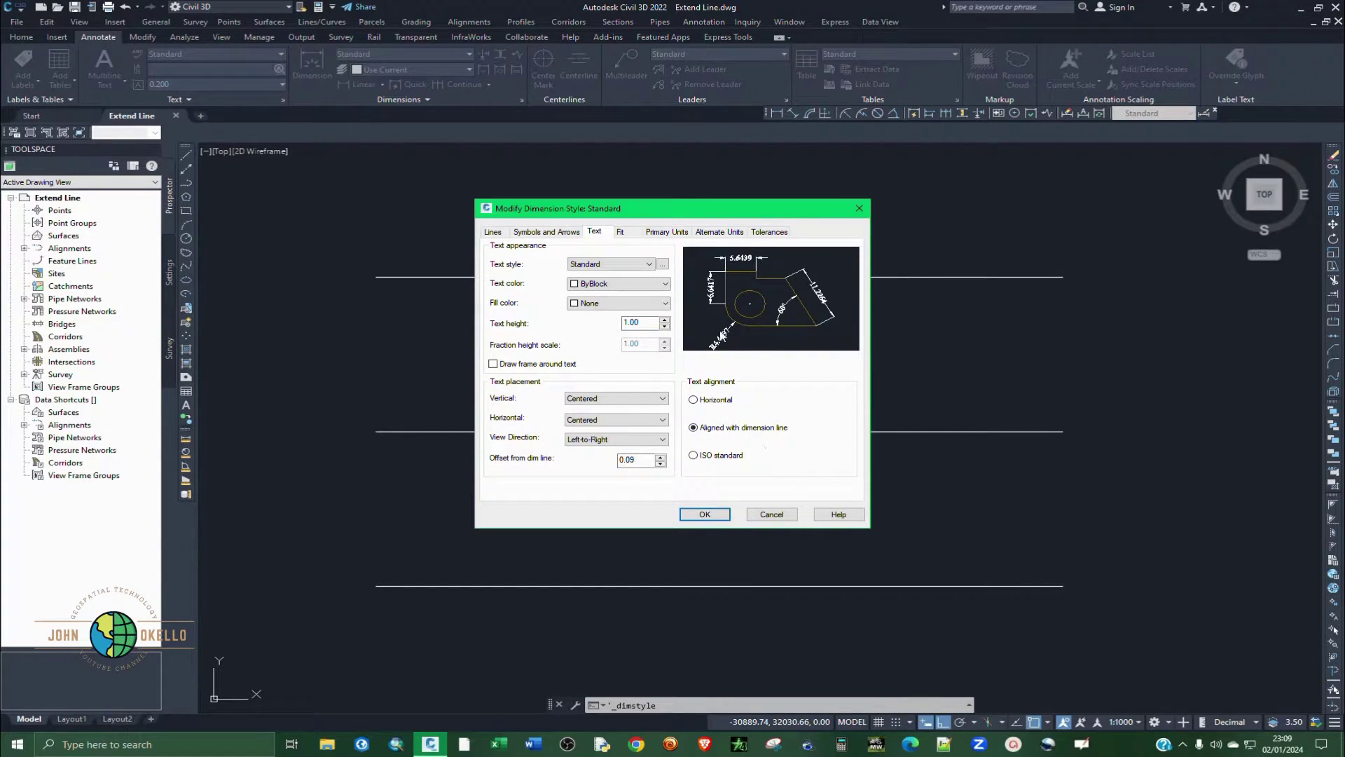
Step: Set linear precision to 0.00, apply the style changes and save the drawing
left_click(668, 233)
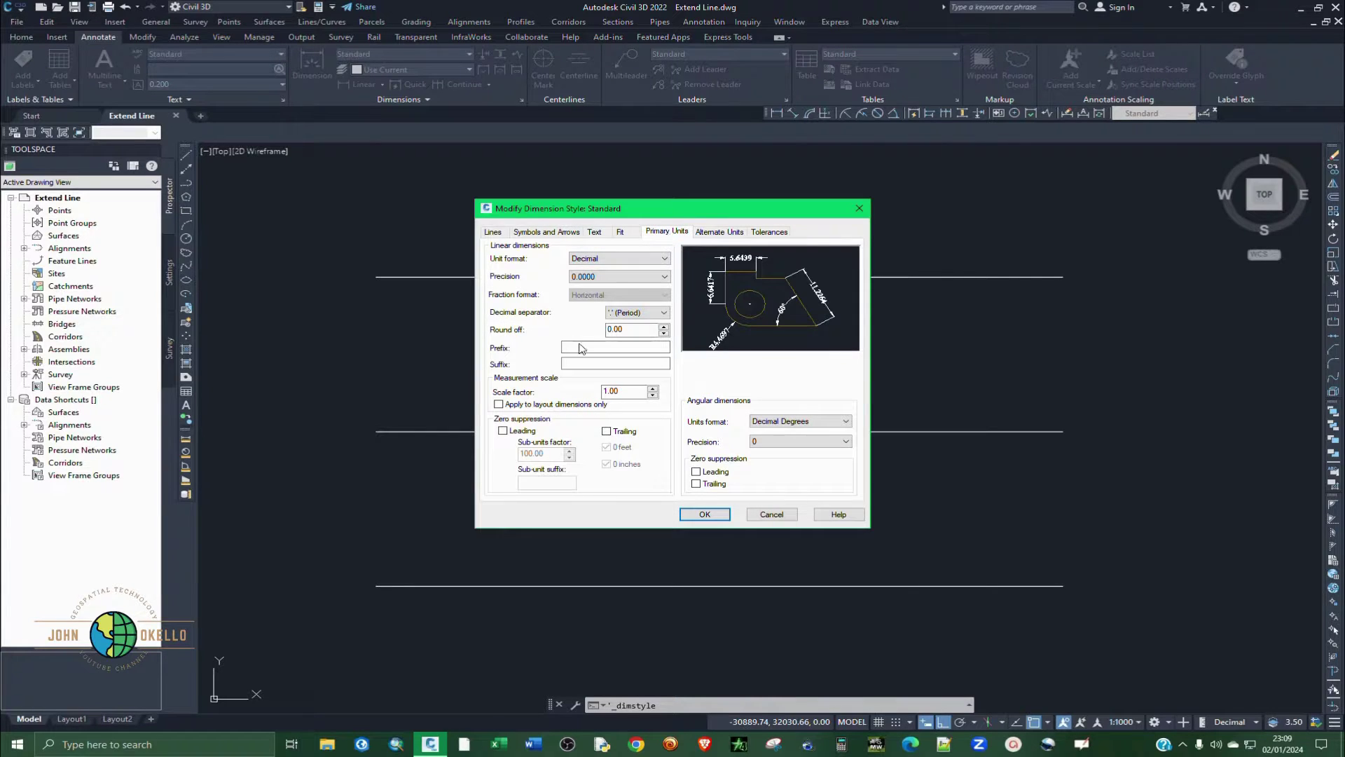
left_click(598, 278)
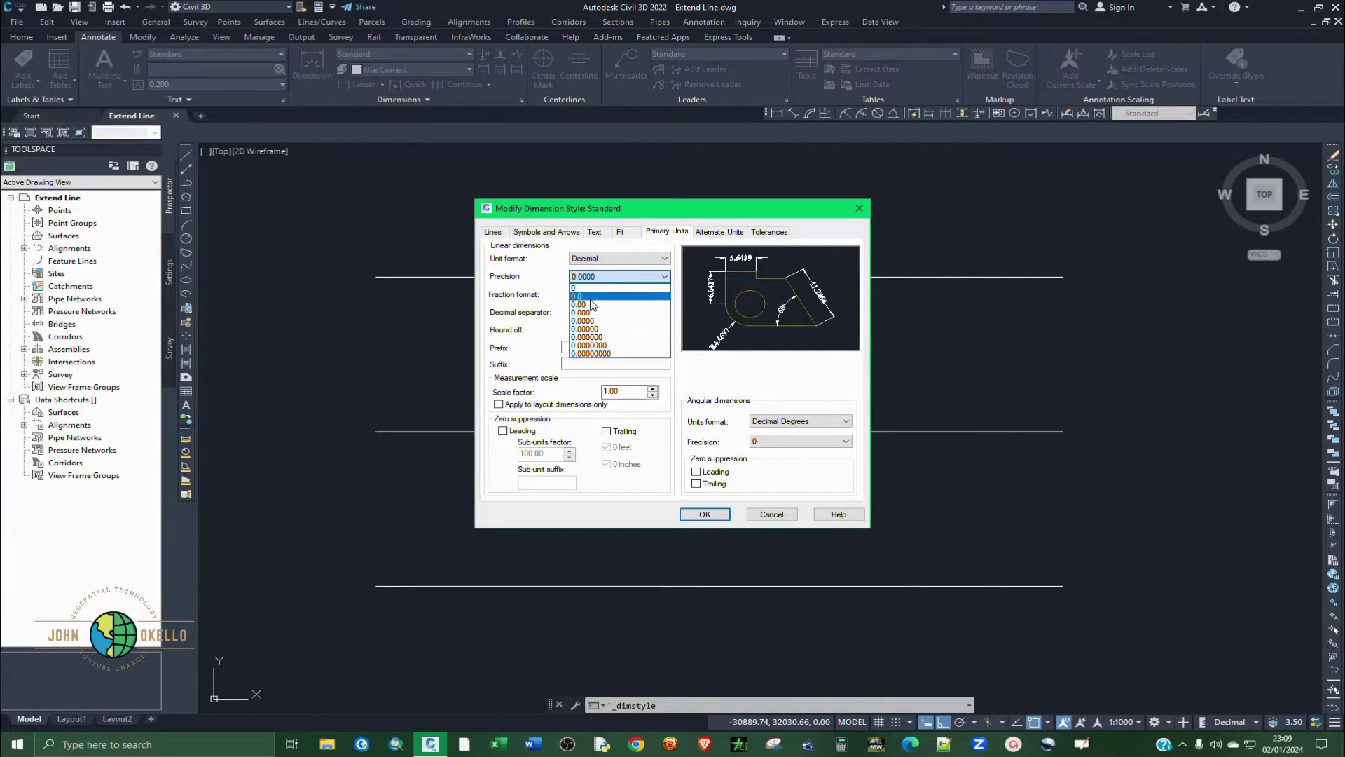
left_click(592, 306)
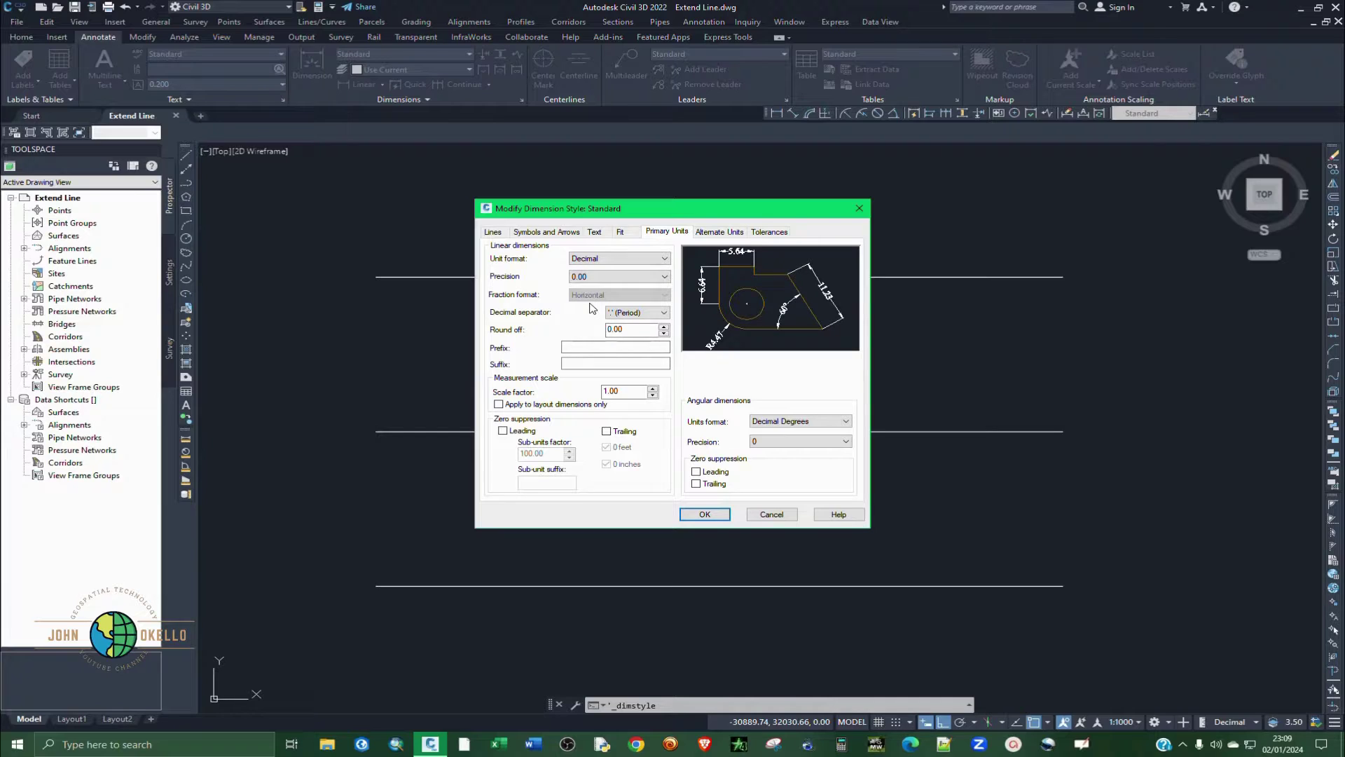
left_click(684, 519)
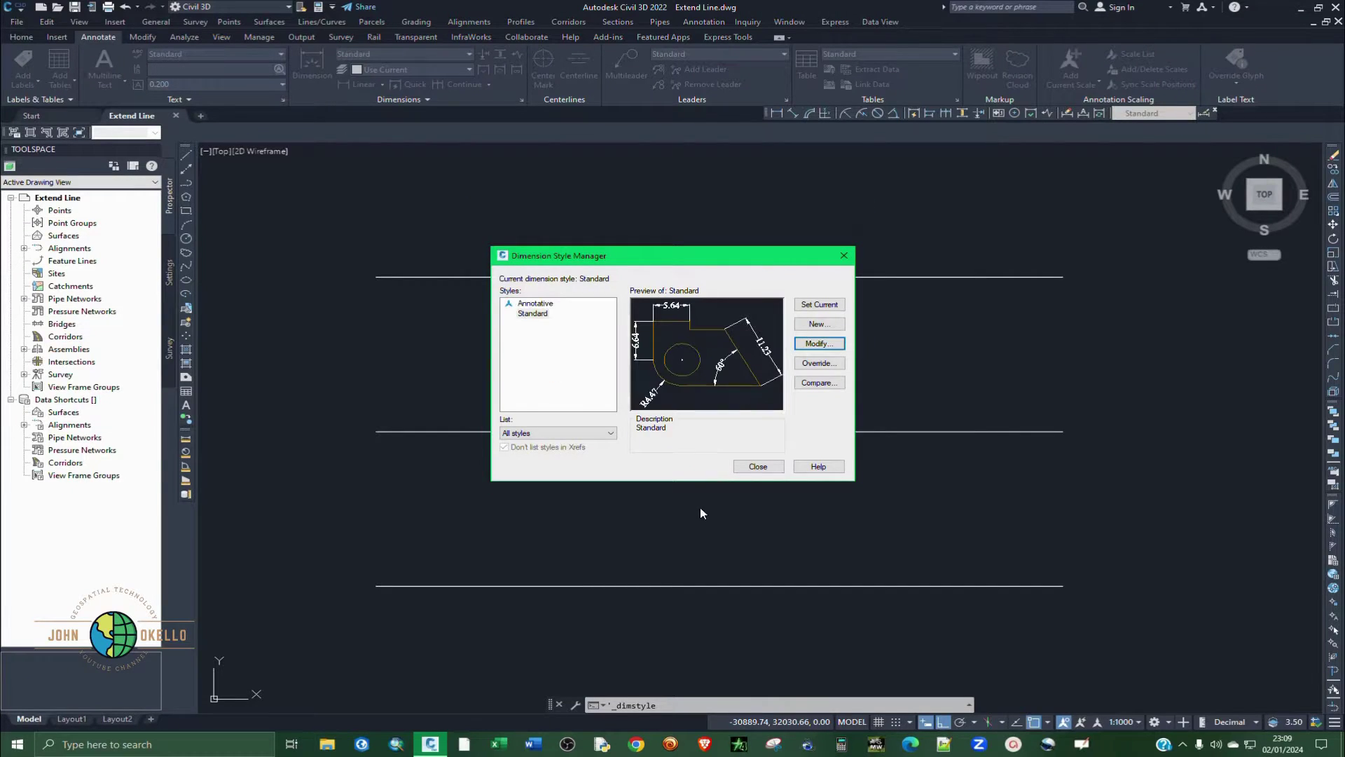
left_click(758, 465)
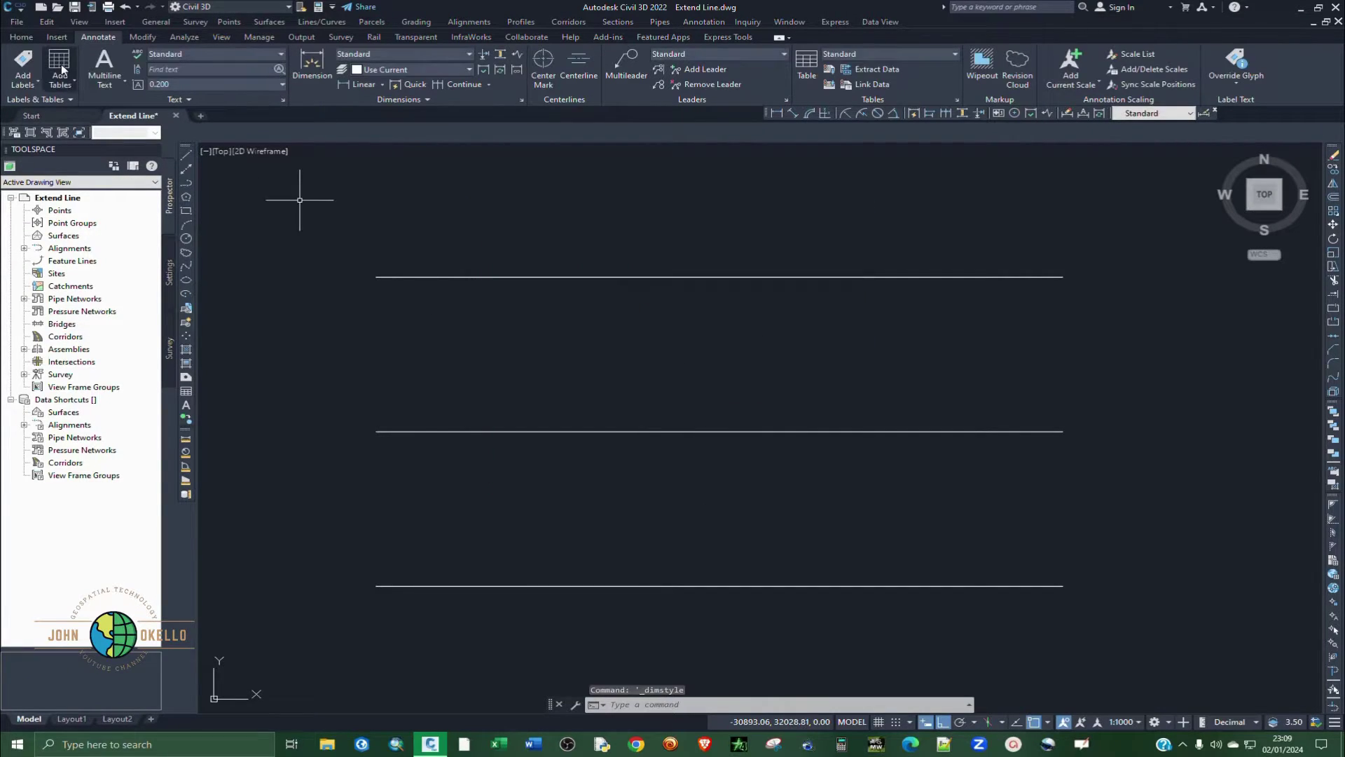
left_click(74, 6)
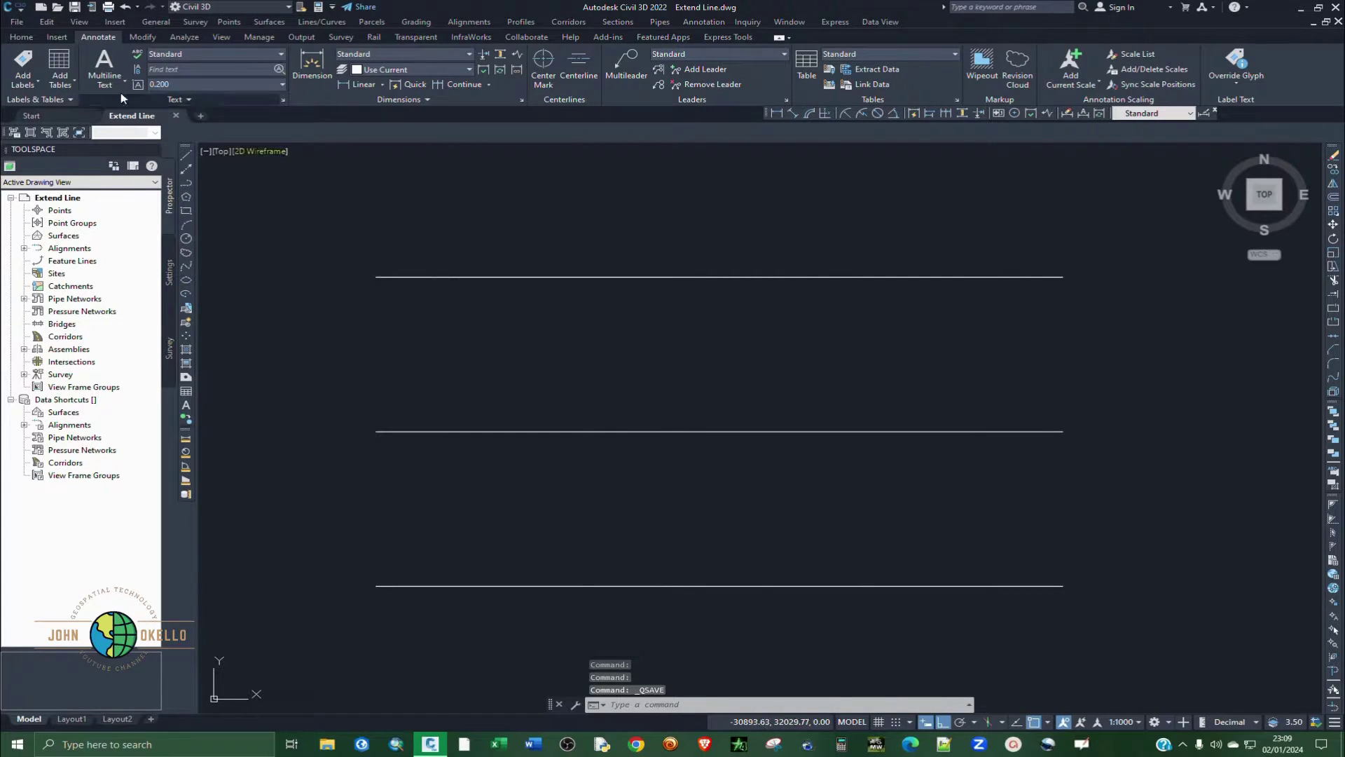
Step: Place a 20.00 aligned dimension above the top line, between its two endpoints
left_click(22, 37)
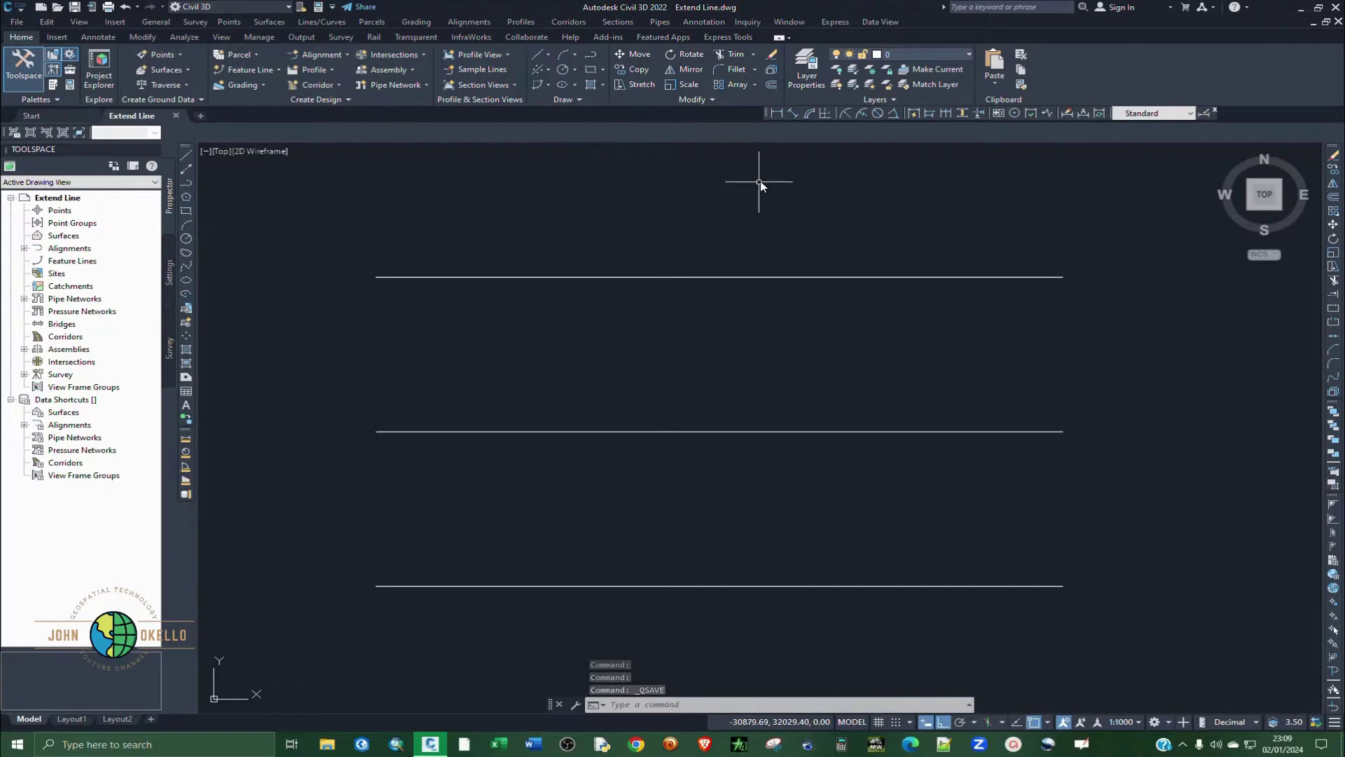
left_click(790, 112)
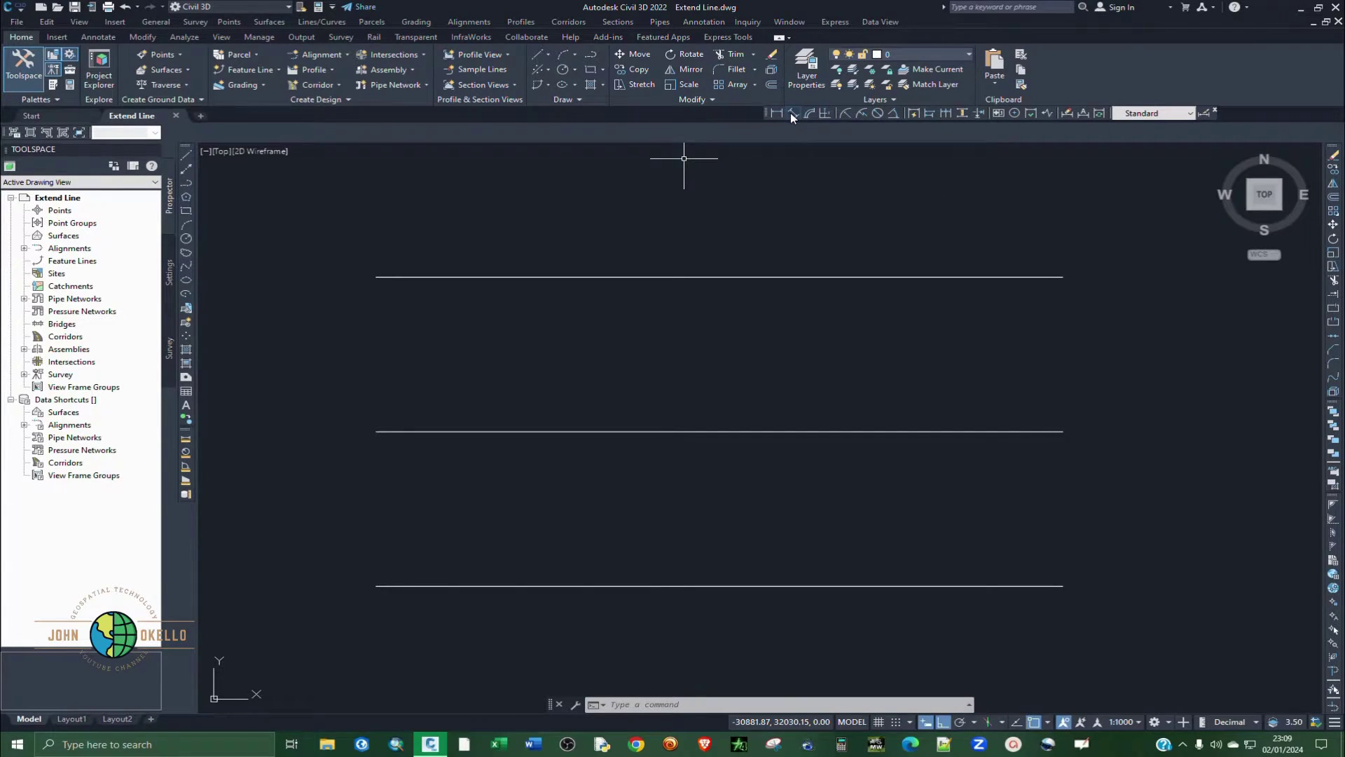
left_click(373, 279)
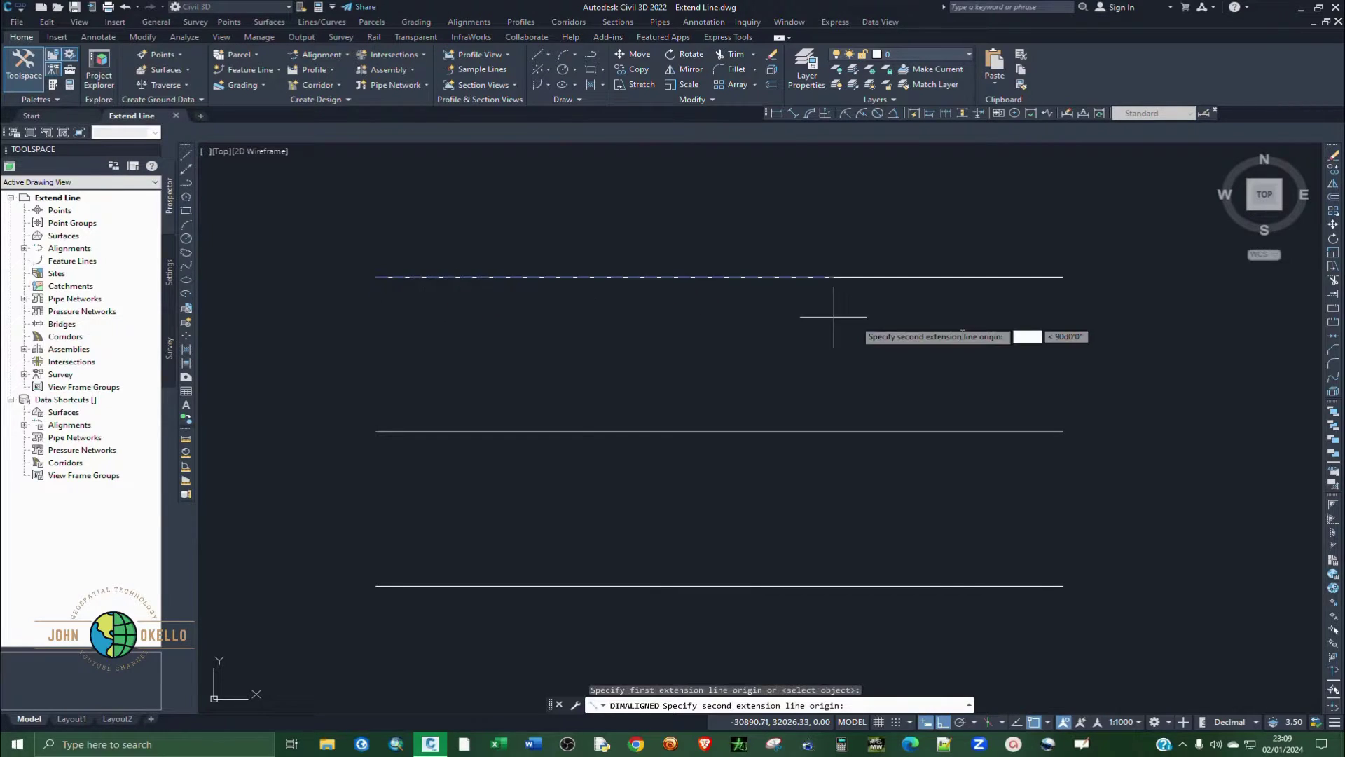
left_click(1063, 277)
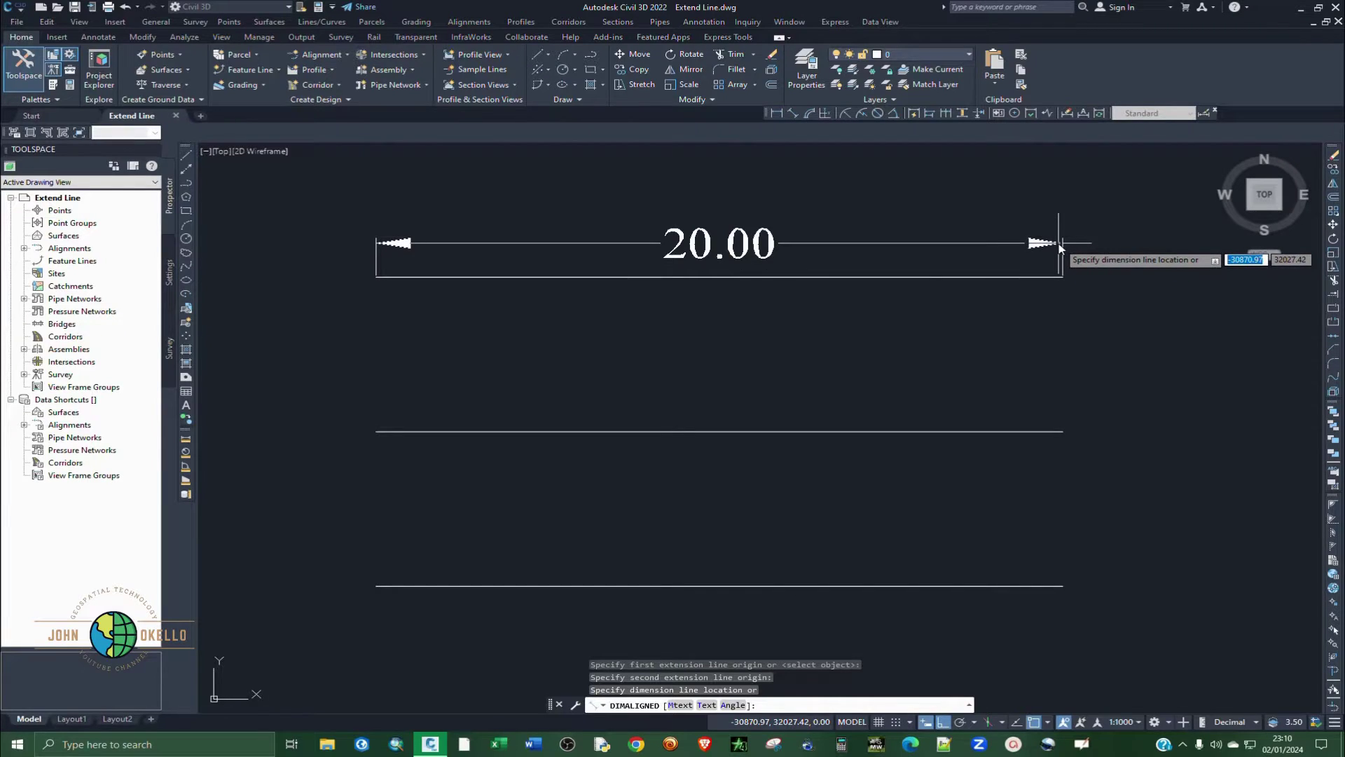
left_click(1060, 246)
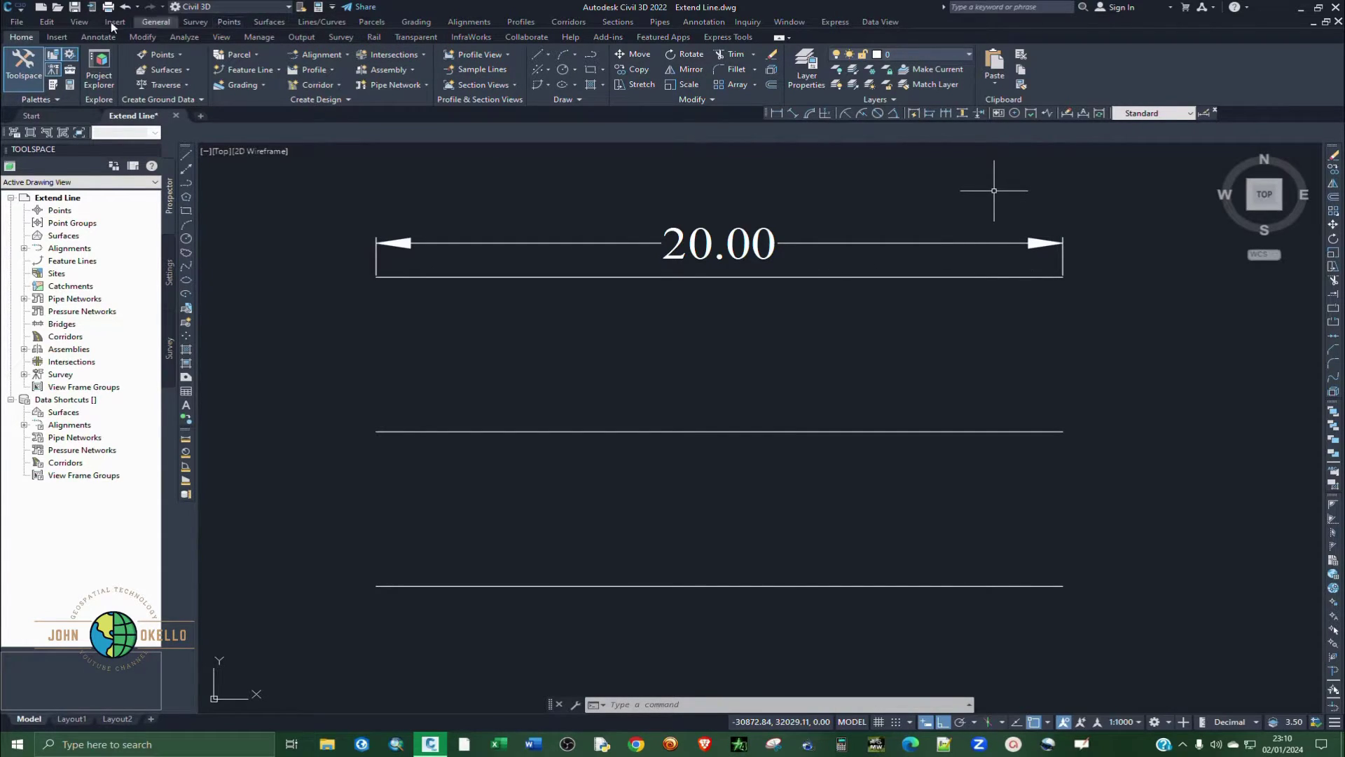
Step: Extend the top line by 1 with Create Line by Extension, making it 21.00 long
left_click(548, 55)
left_click(548, 55)
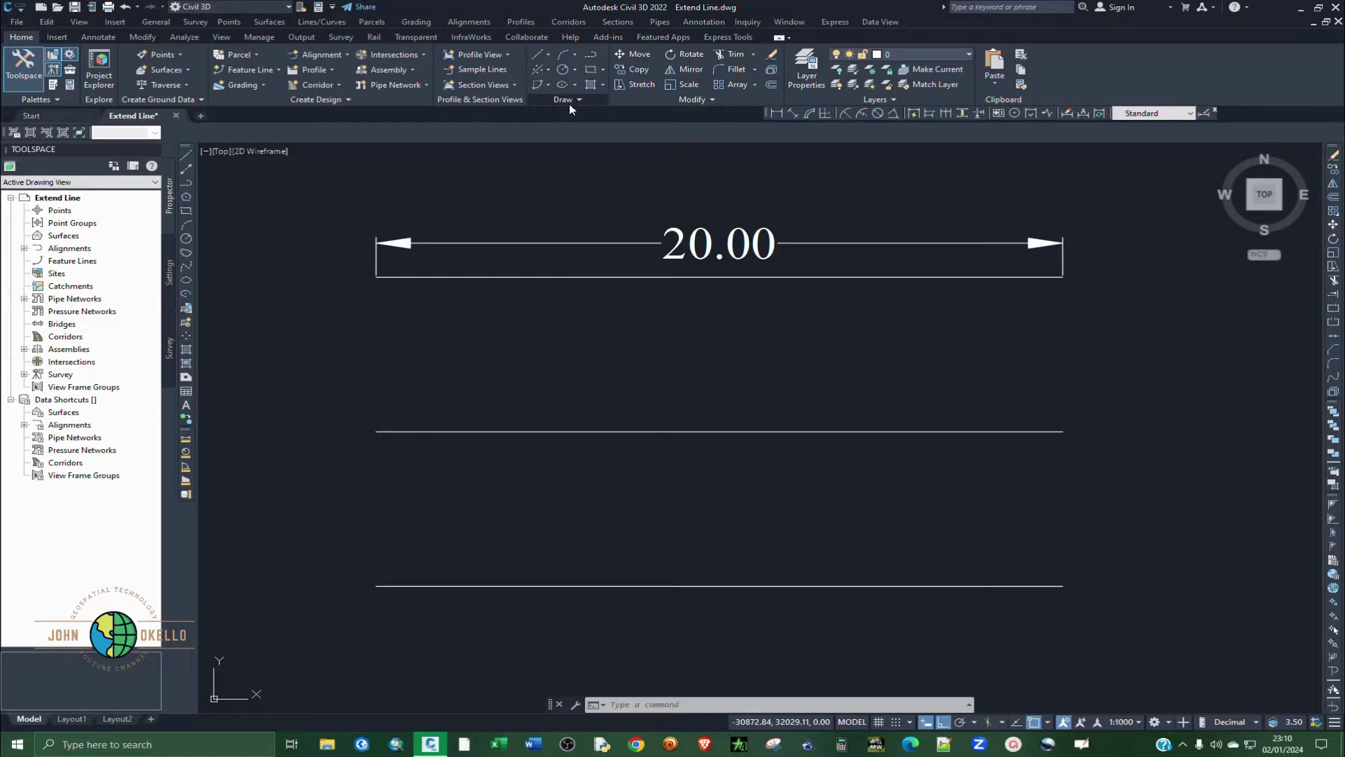
left_click(548, 53)
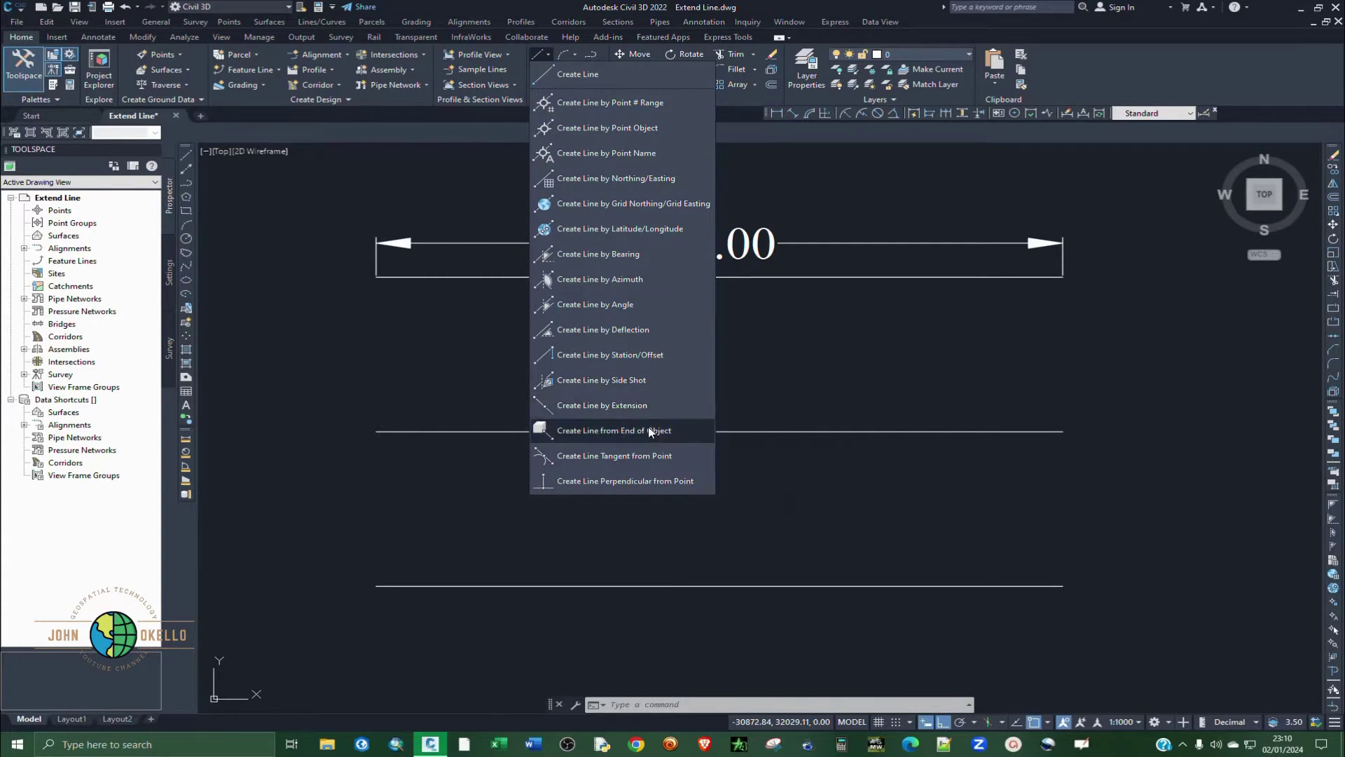
left_click(577, 405)
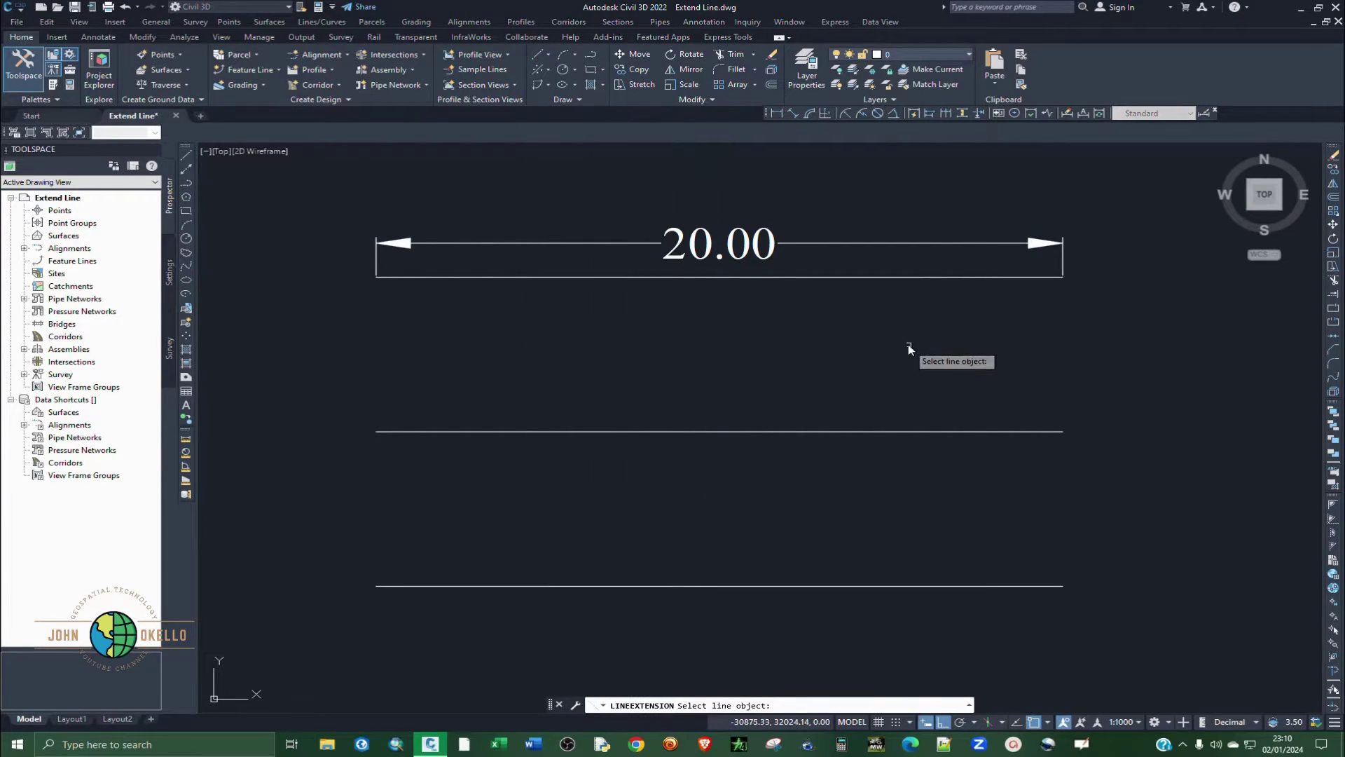
left_click(962, 276)
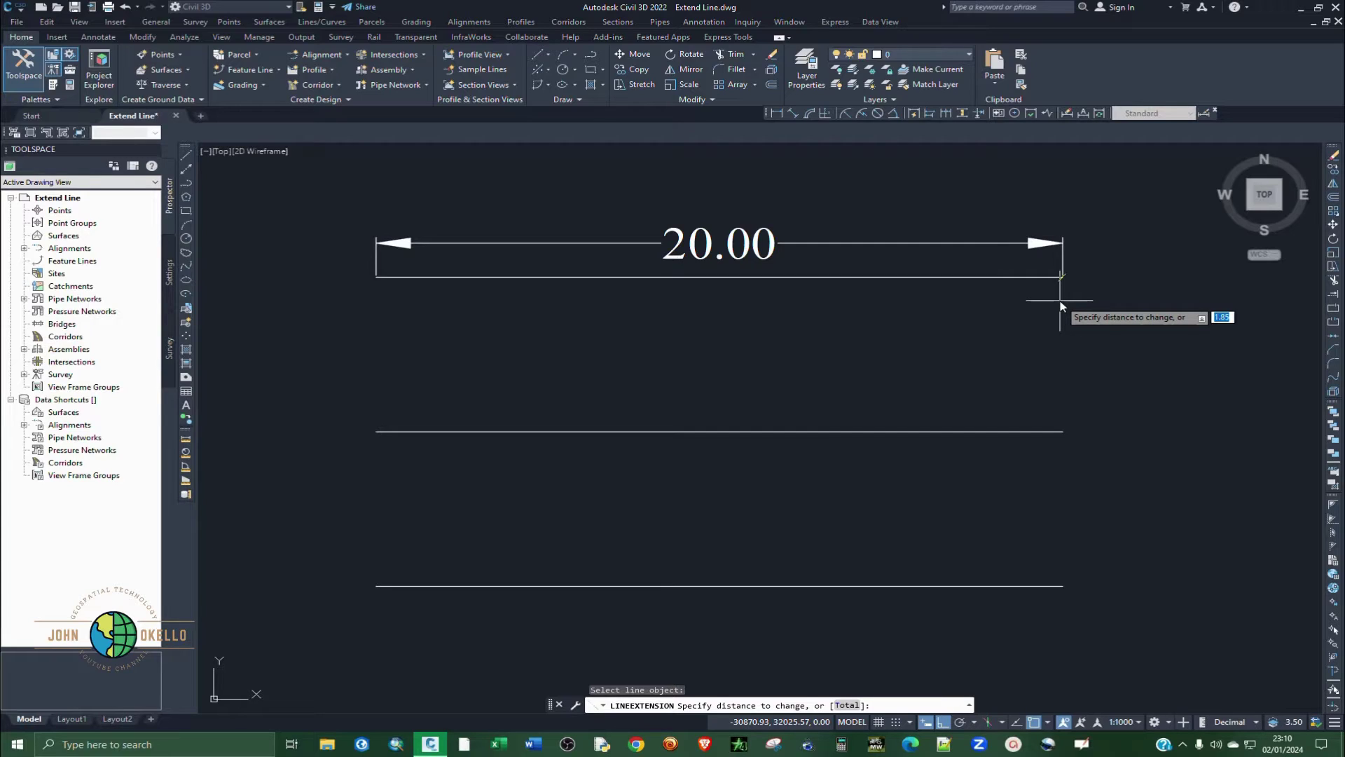
type("1")
key("Return")
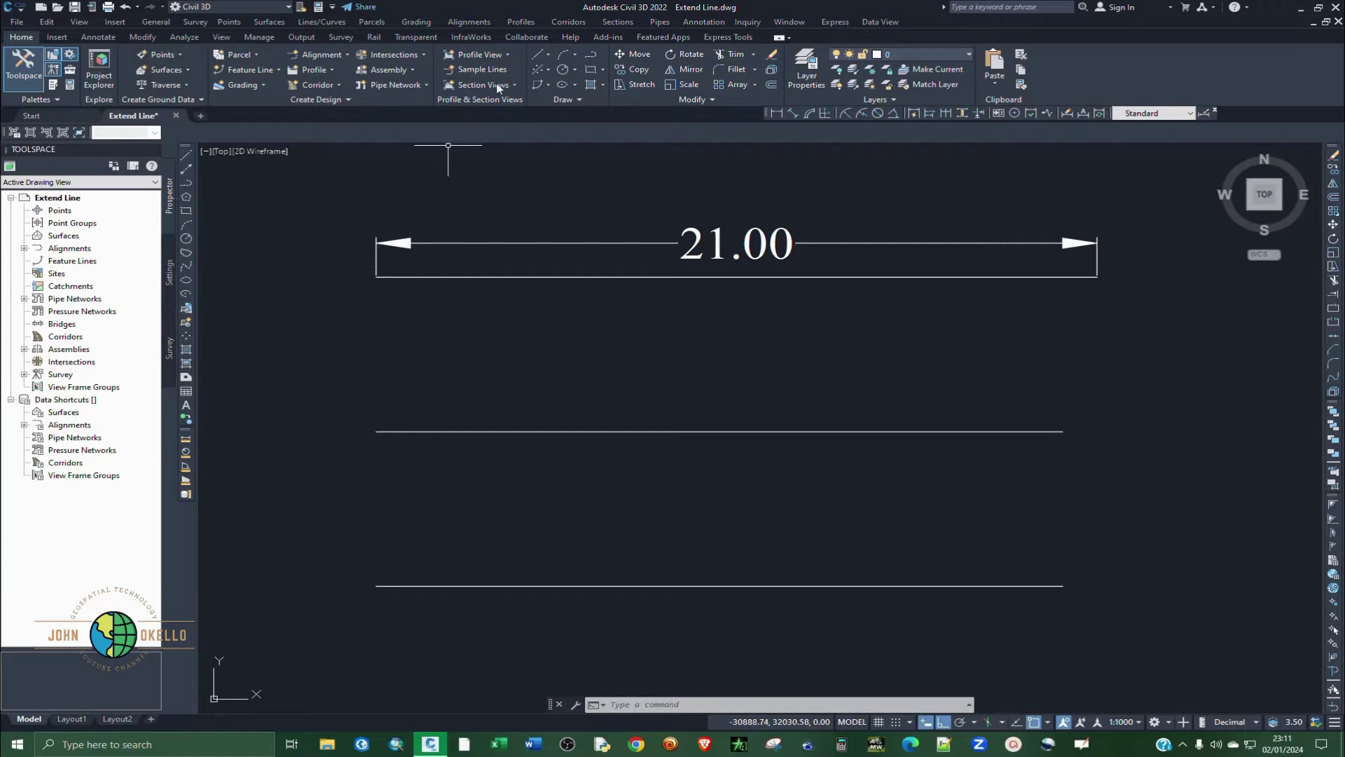
left_click(548, 54)
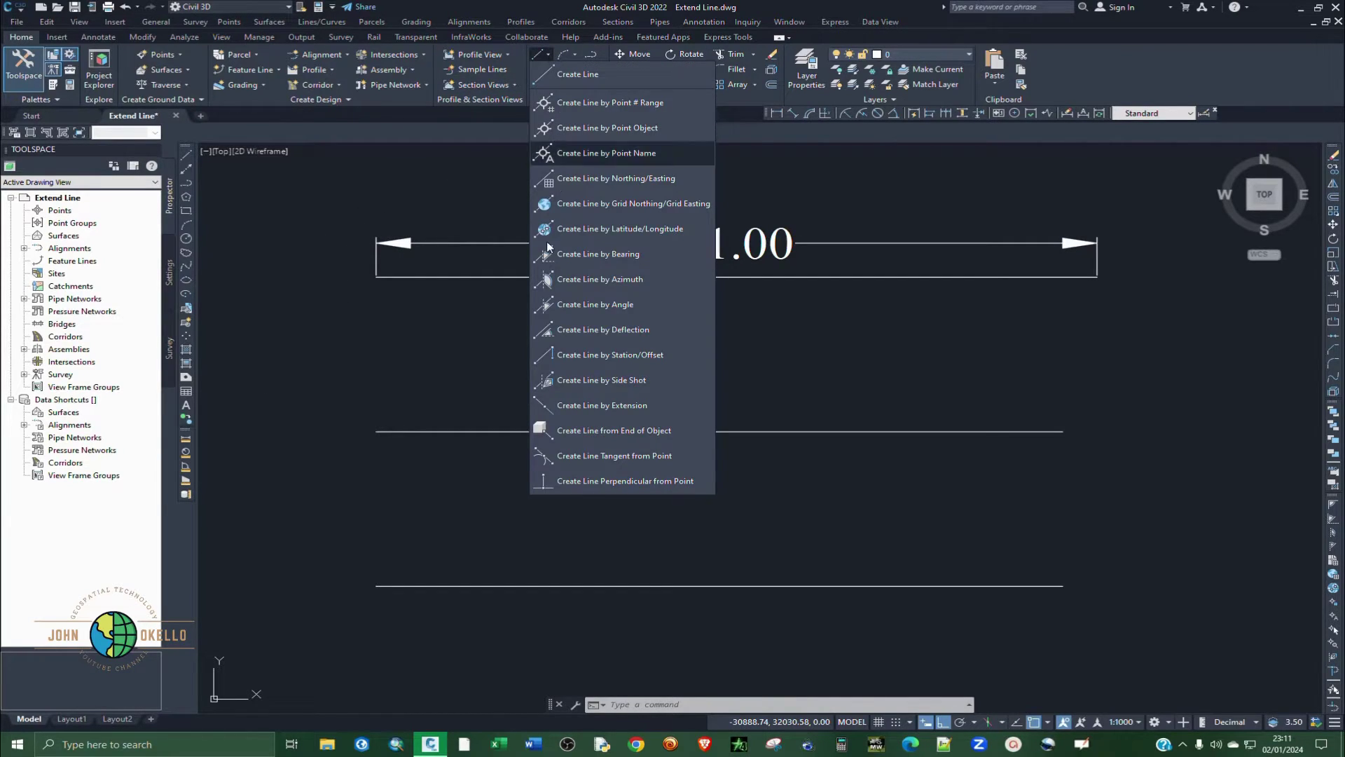
Step: Extend the top line again, this time to a total length of 23
left_click(586, 412)
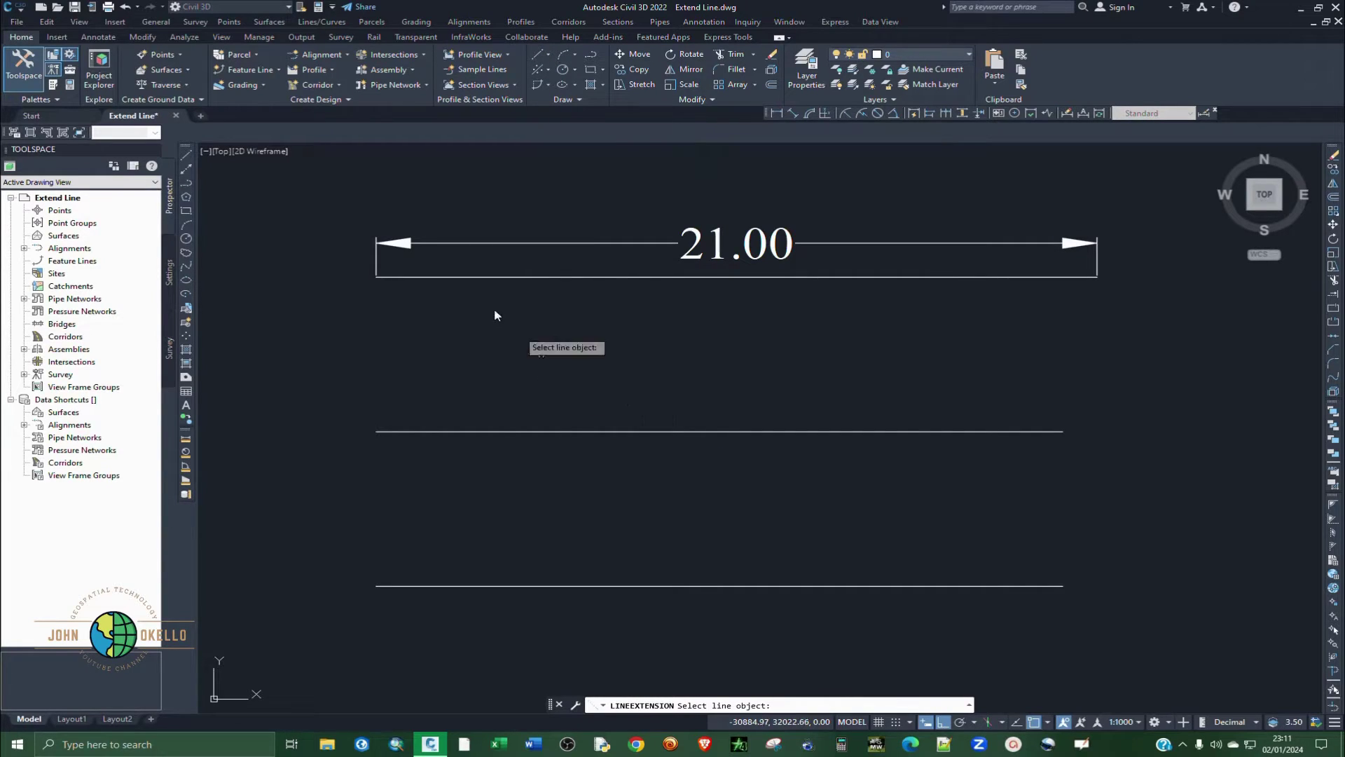
left_click(431, 279)
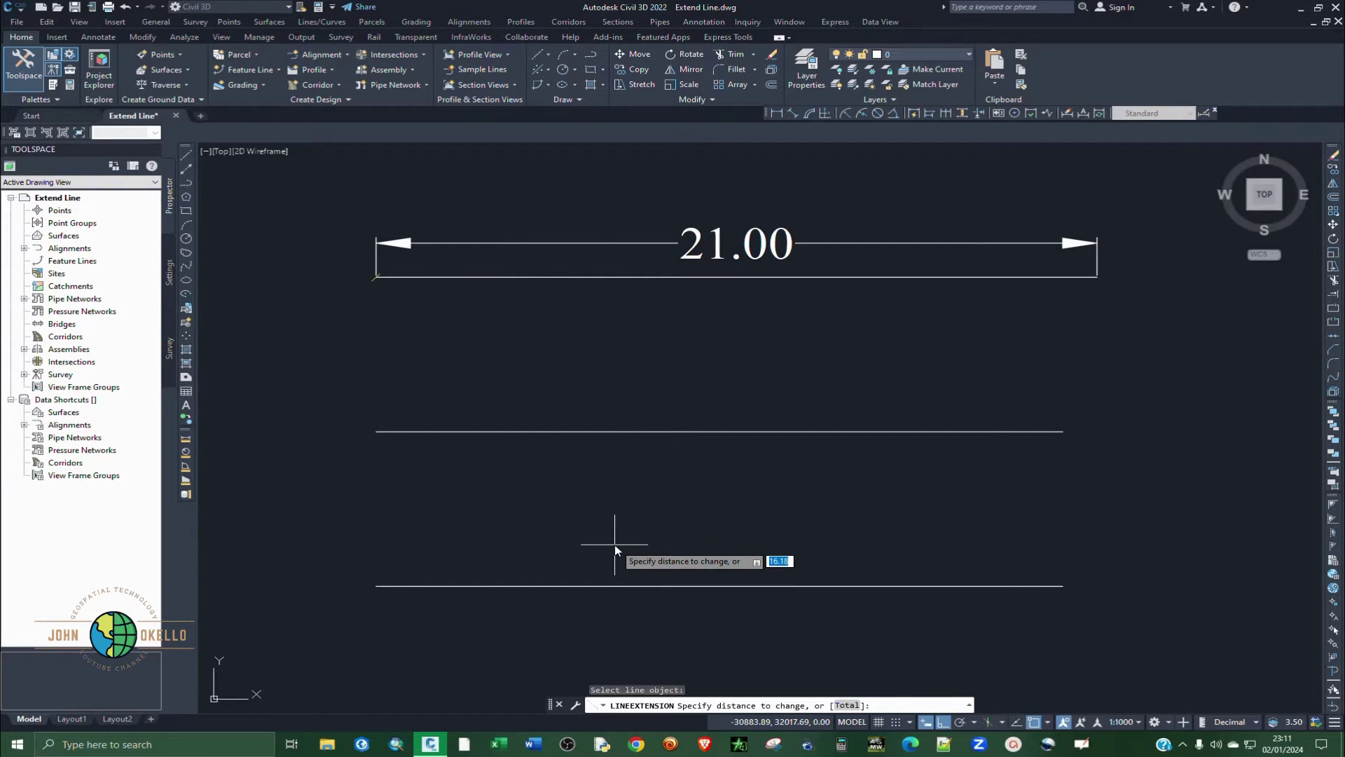
type("23")
left_click(848, 705)
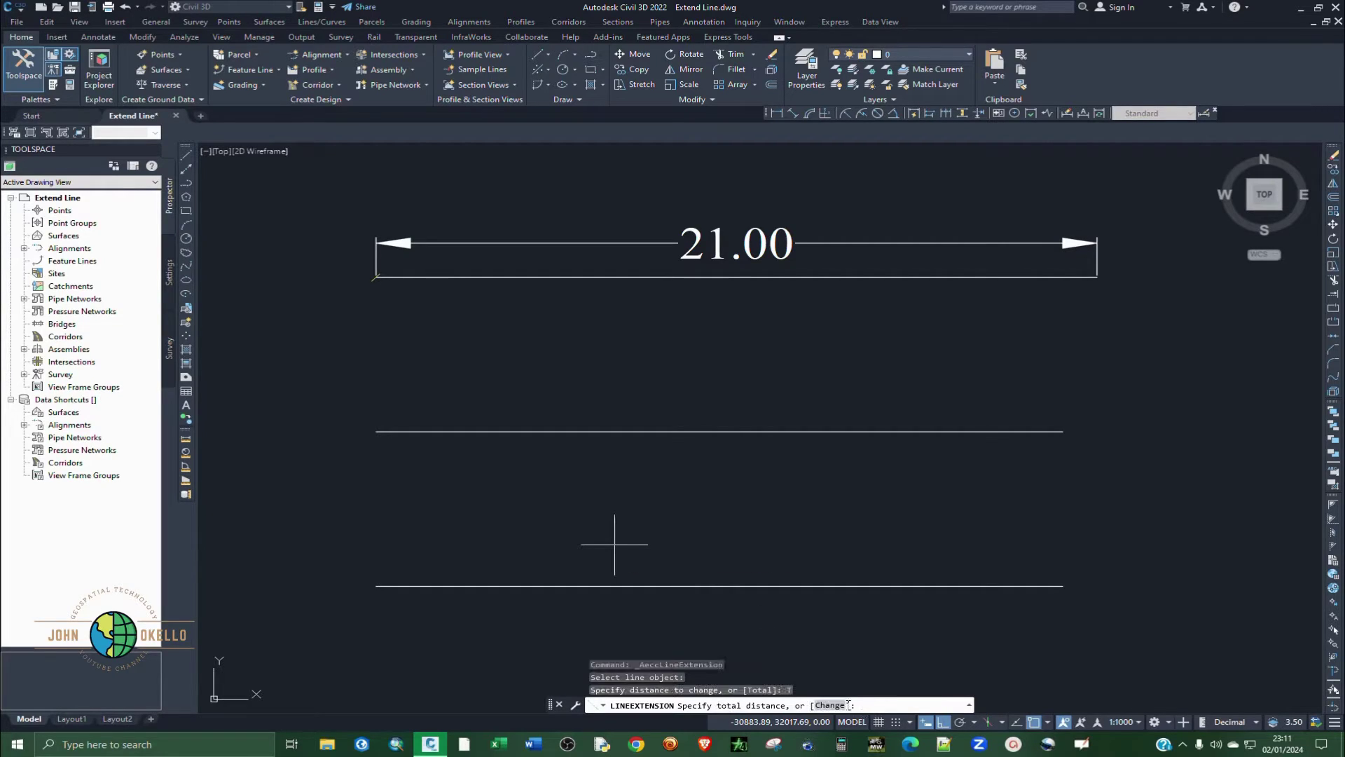
type("23")
key("Return")
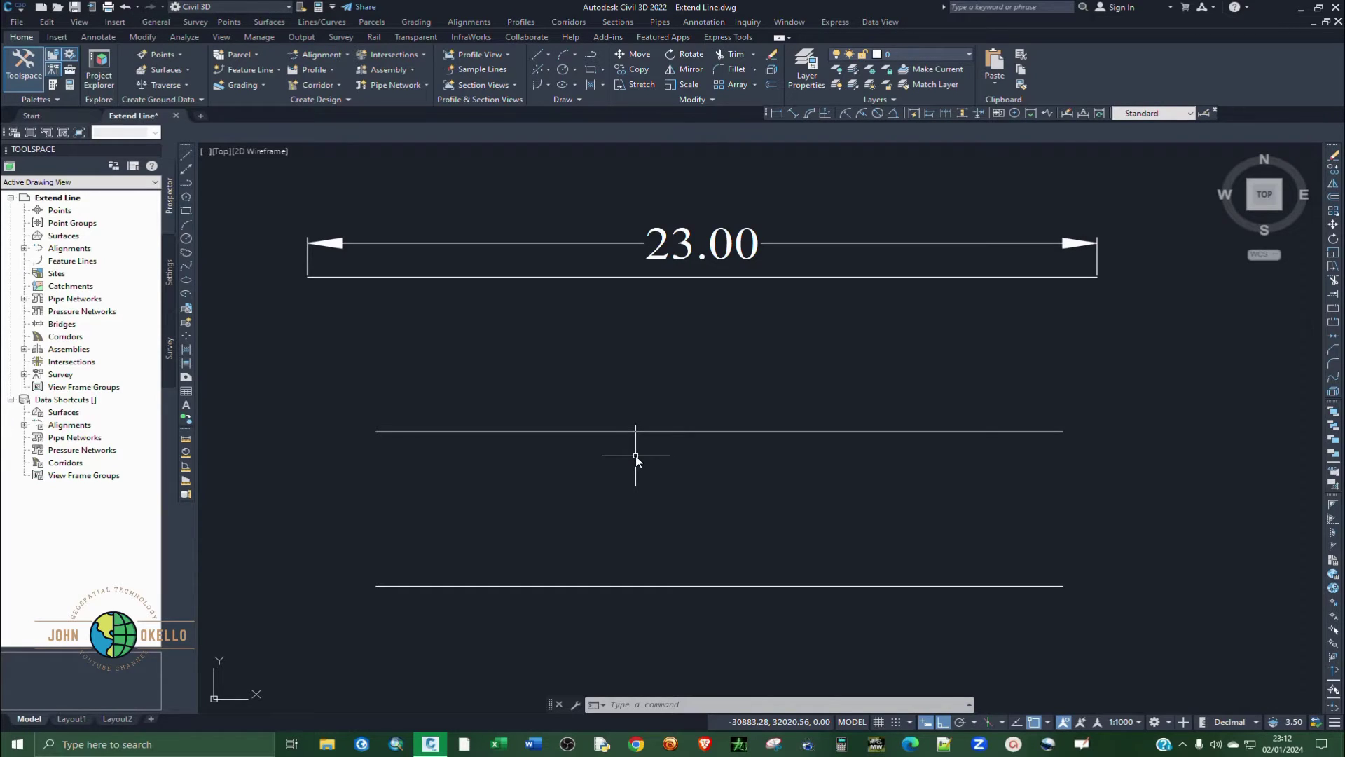
Step: Place a 20.00 aligned dimension above the middle line, between its two endpoints
type("len")
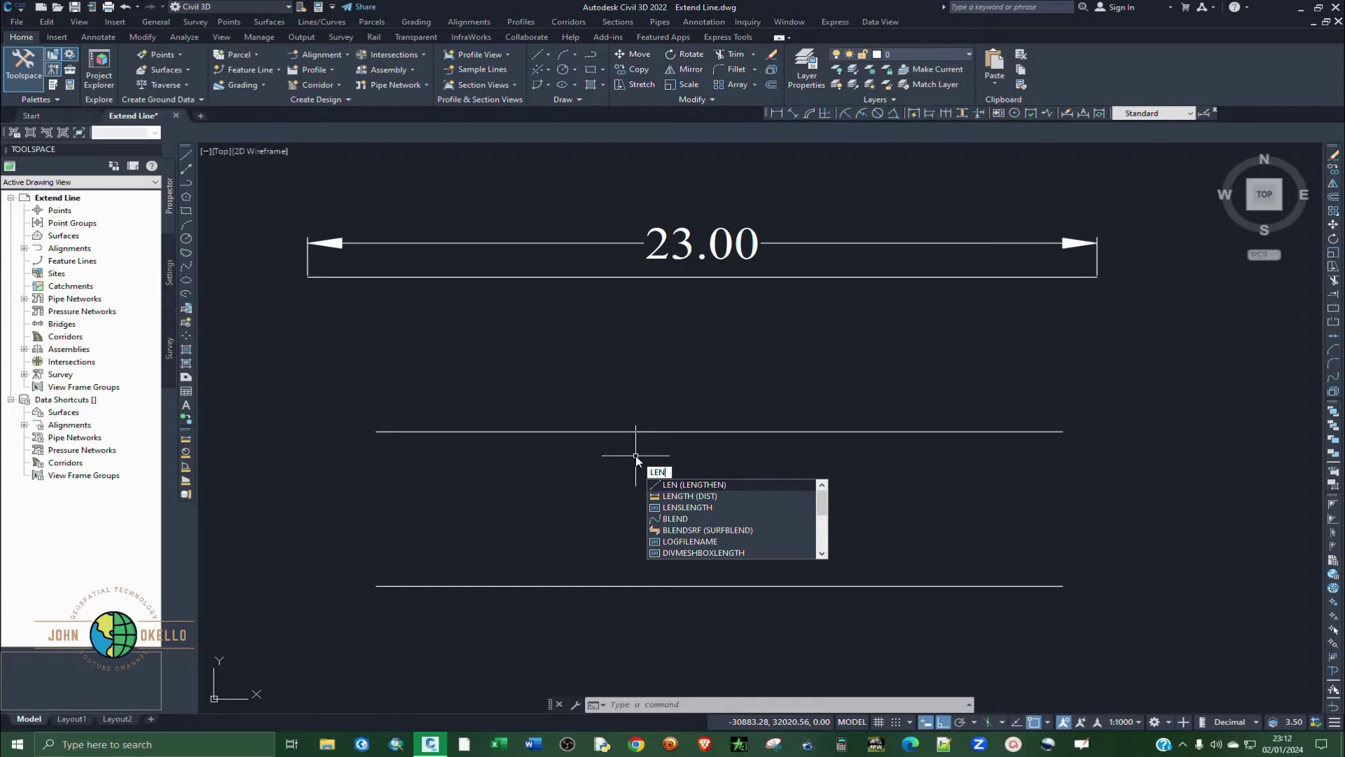
key("Return")
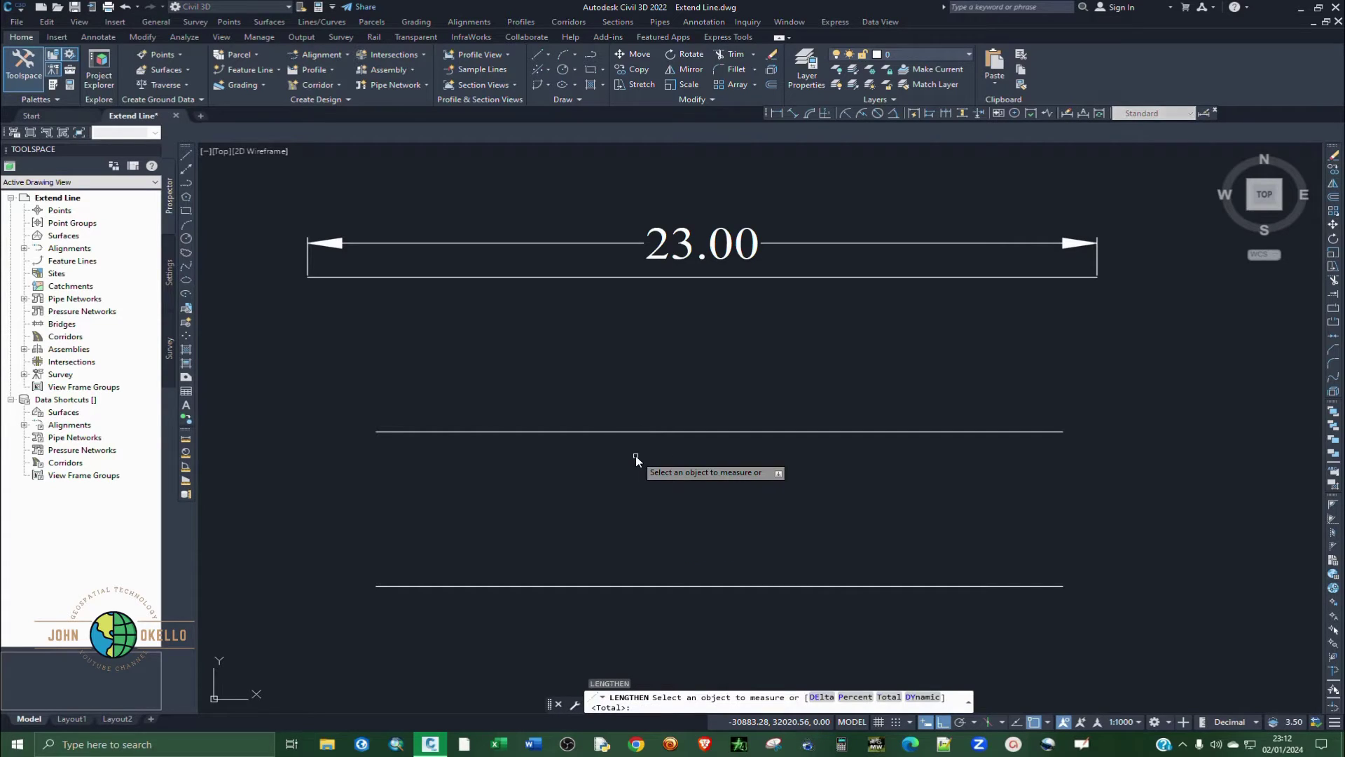
key("Escape")
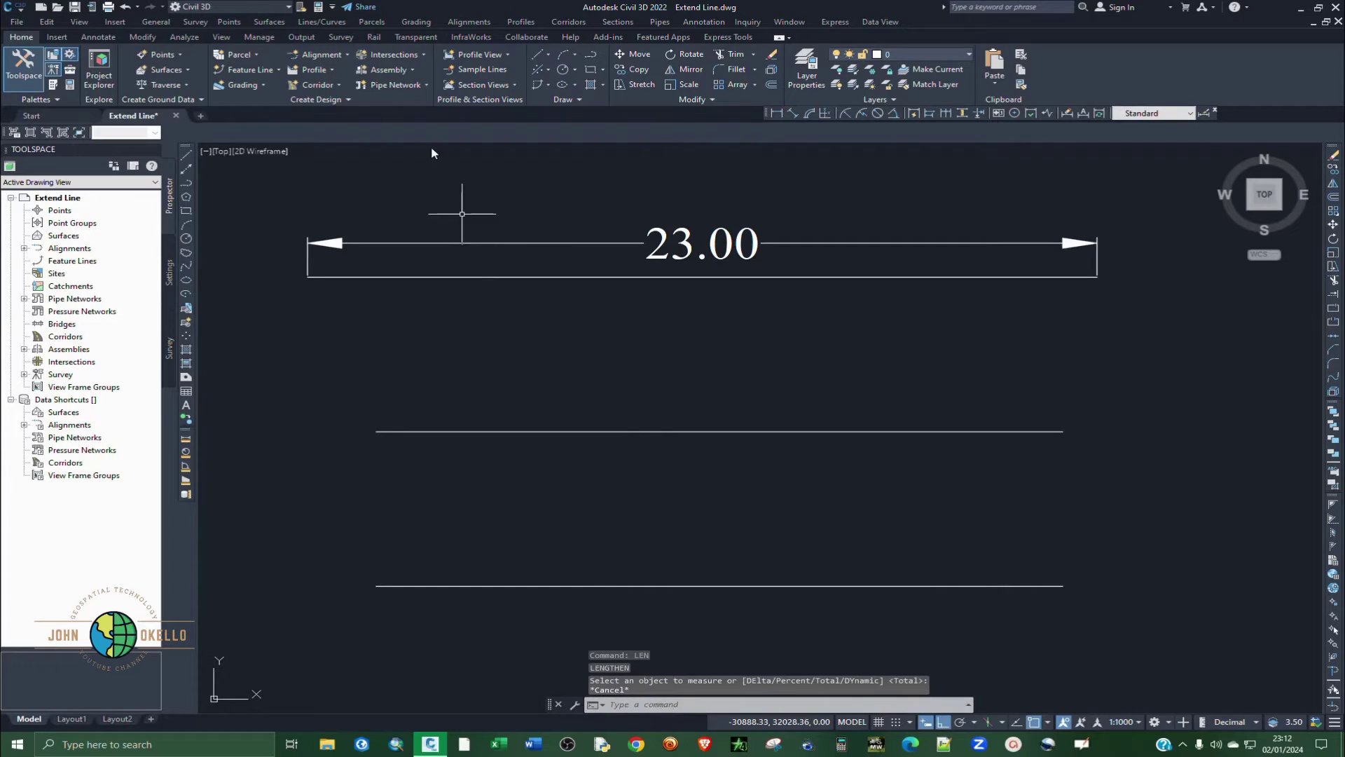
left_click(790, 113)
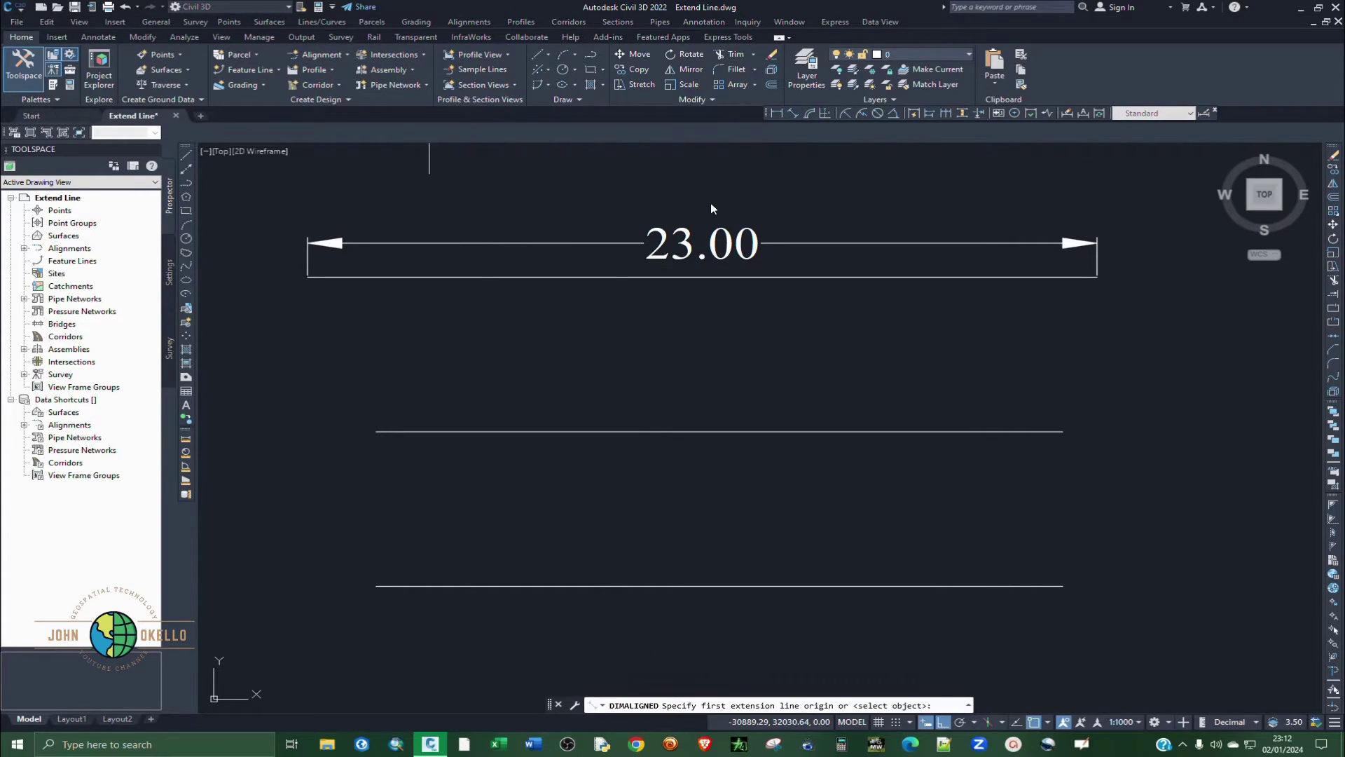
left_click(378, 432)
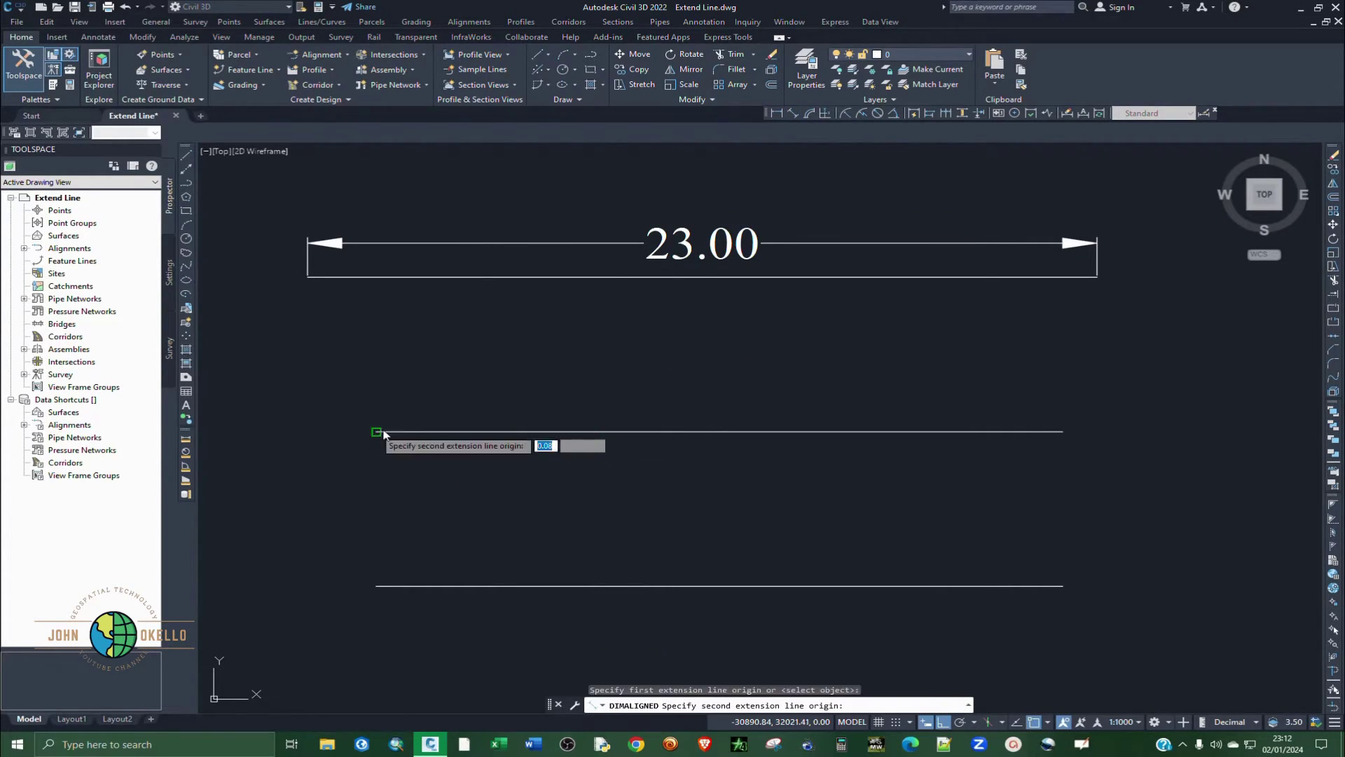
left_click(1064, 432)
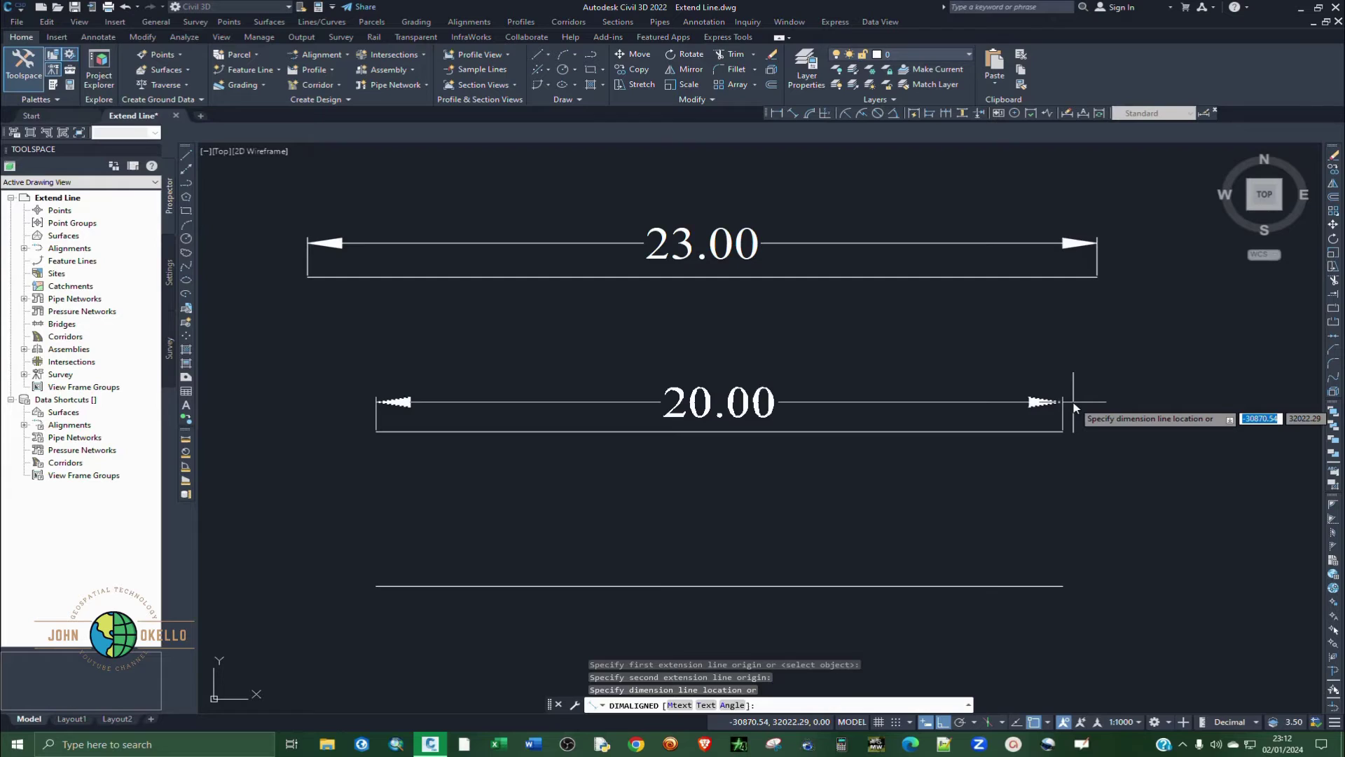
left_click(1074, 406)
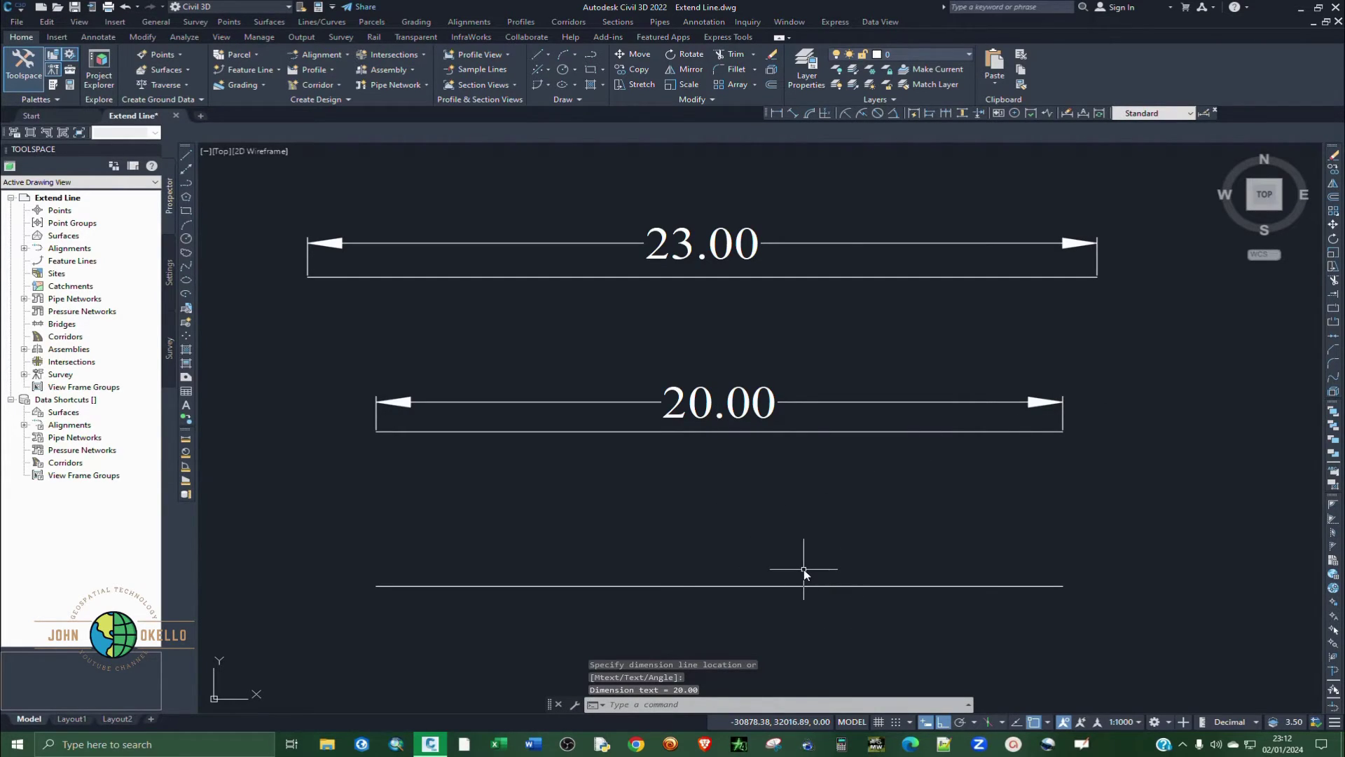
Step: Lengthen the middle line by a delta of 5, so it measures 25.00
type("lect an")
key("Return")
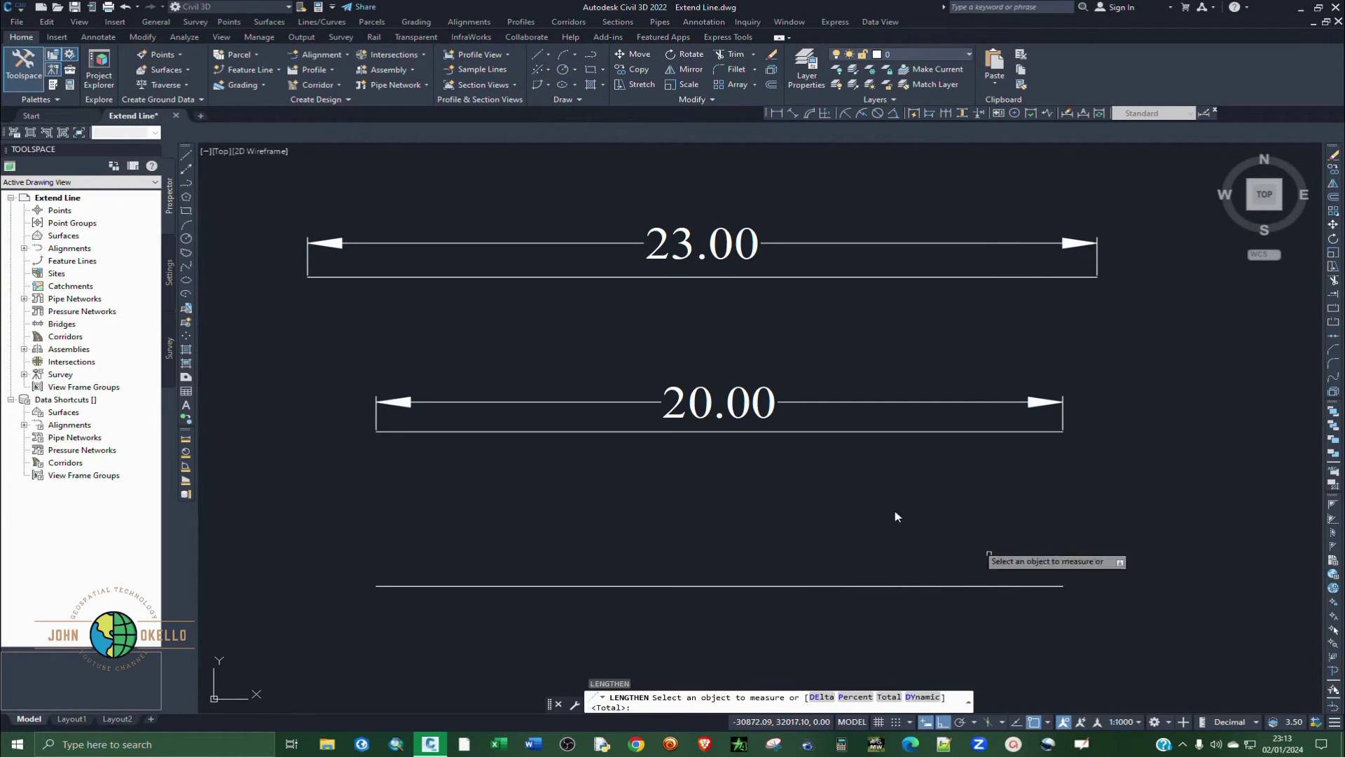
left_click(820, 697)
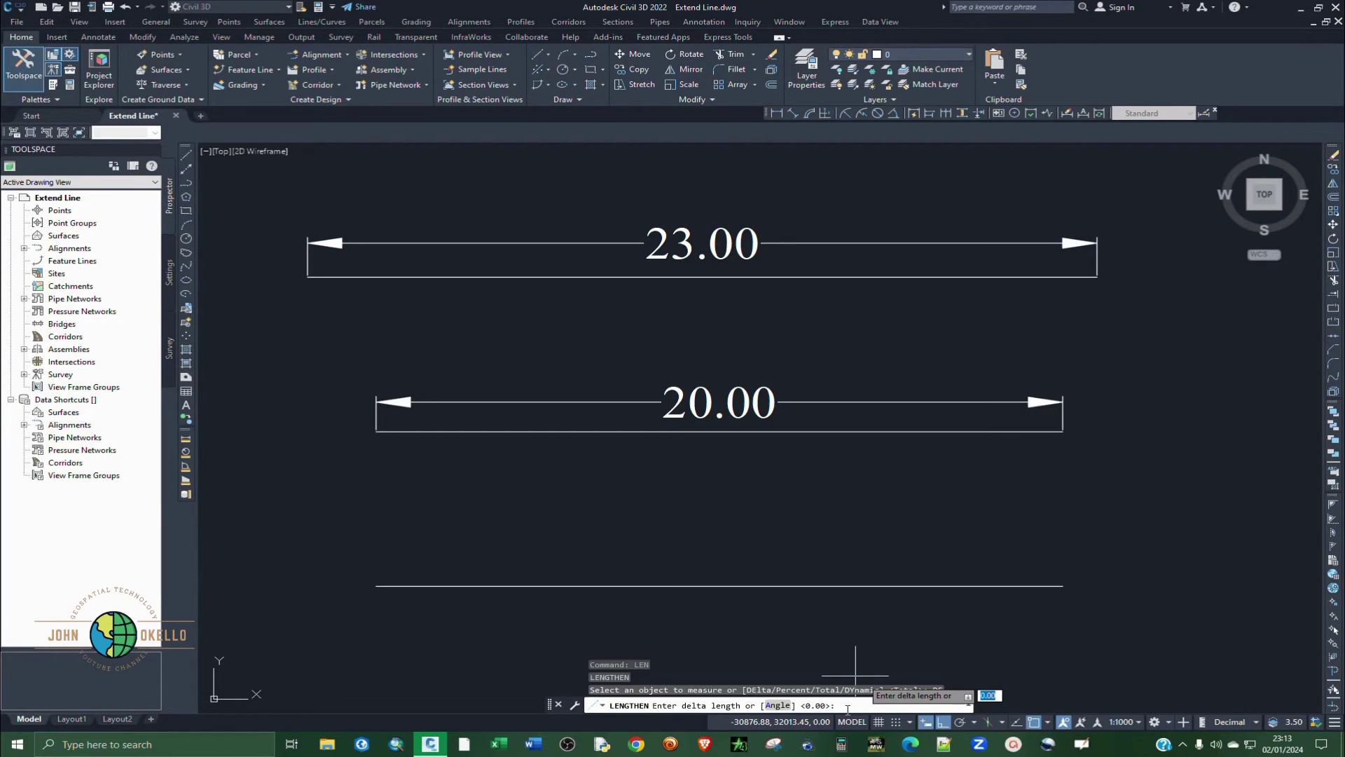
type("5")
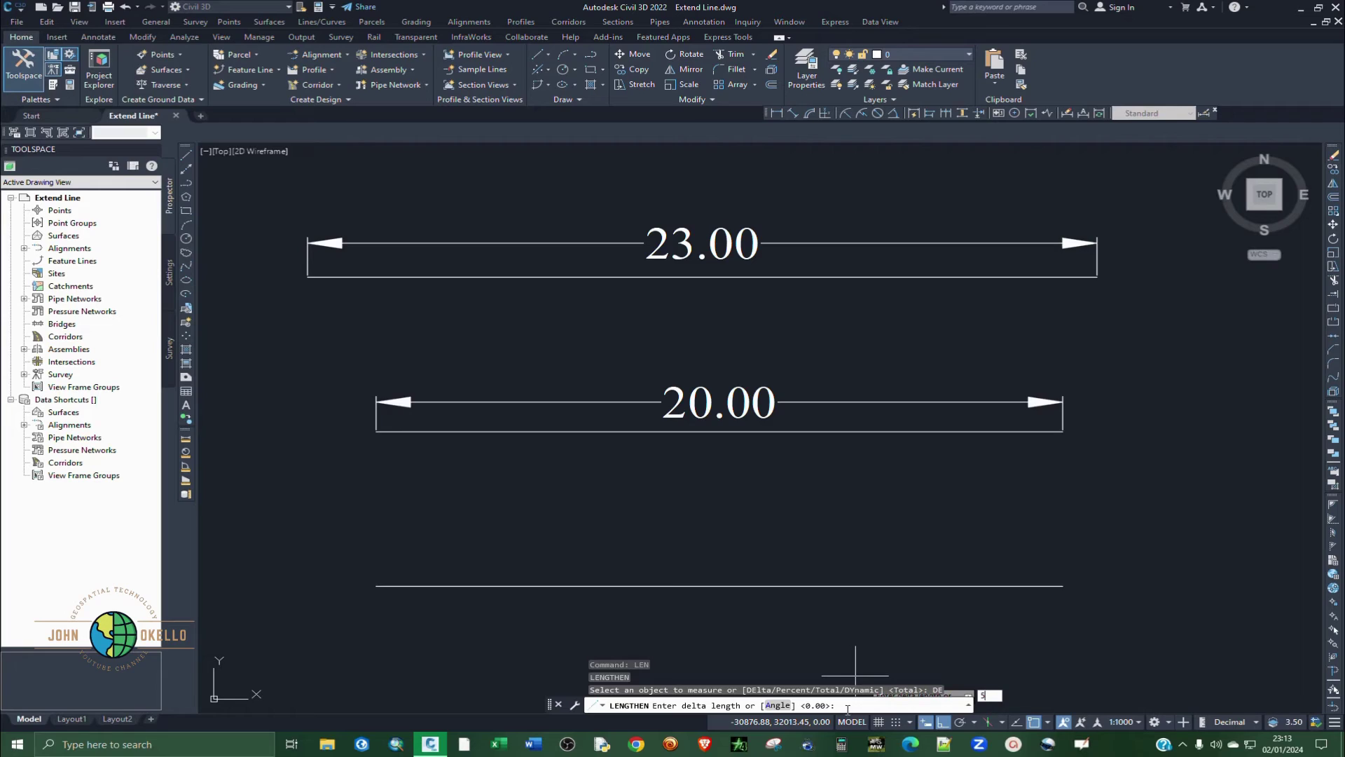
key("Return")
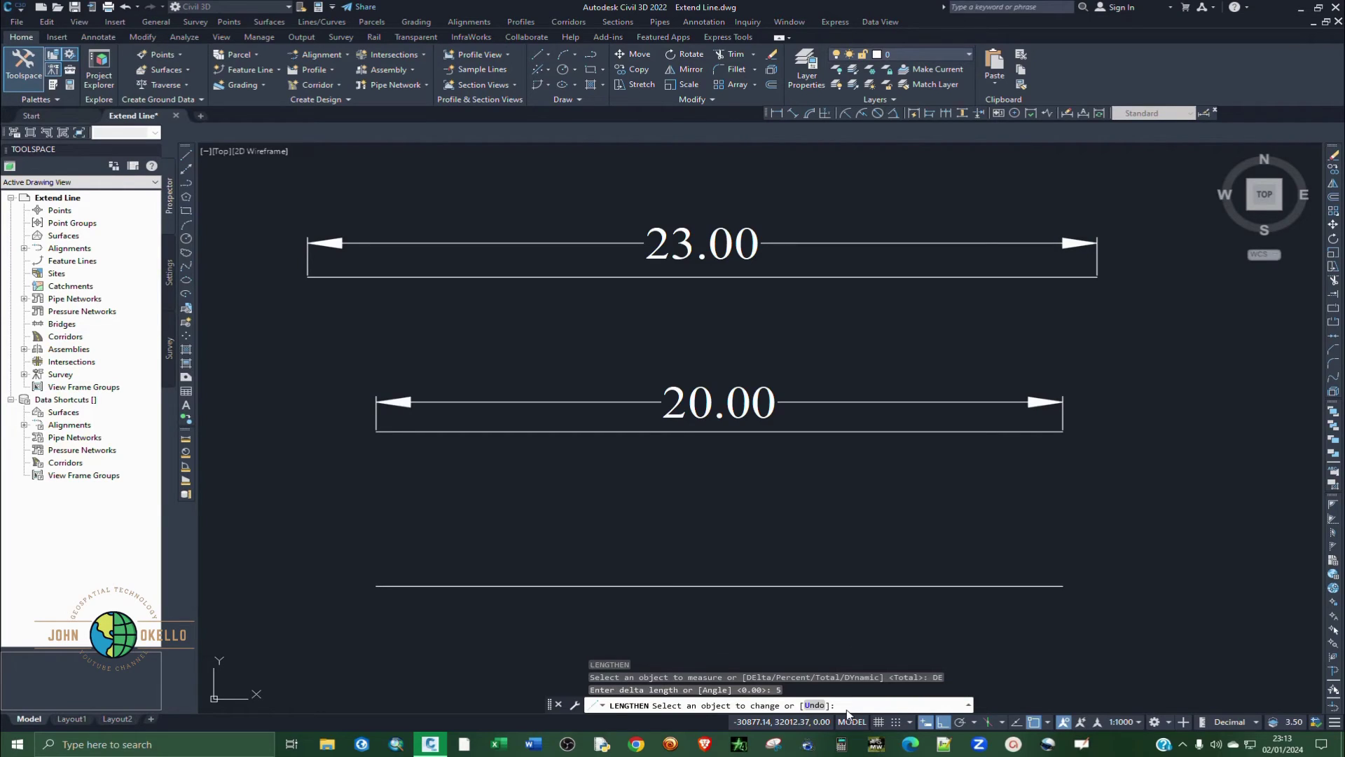
left_click(793, 430)
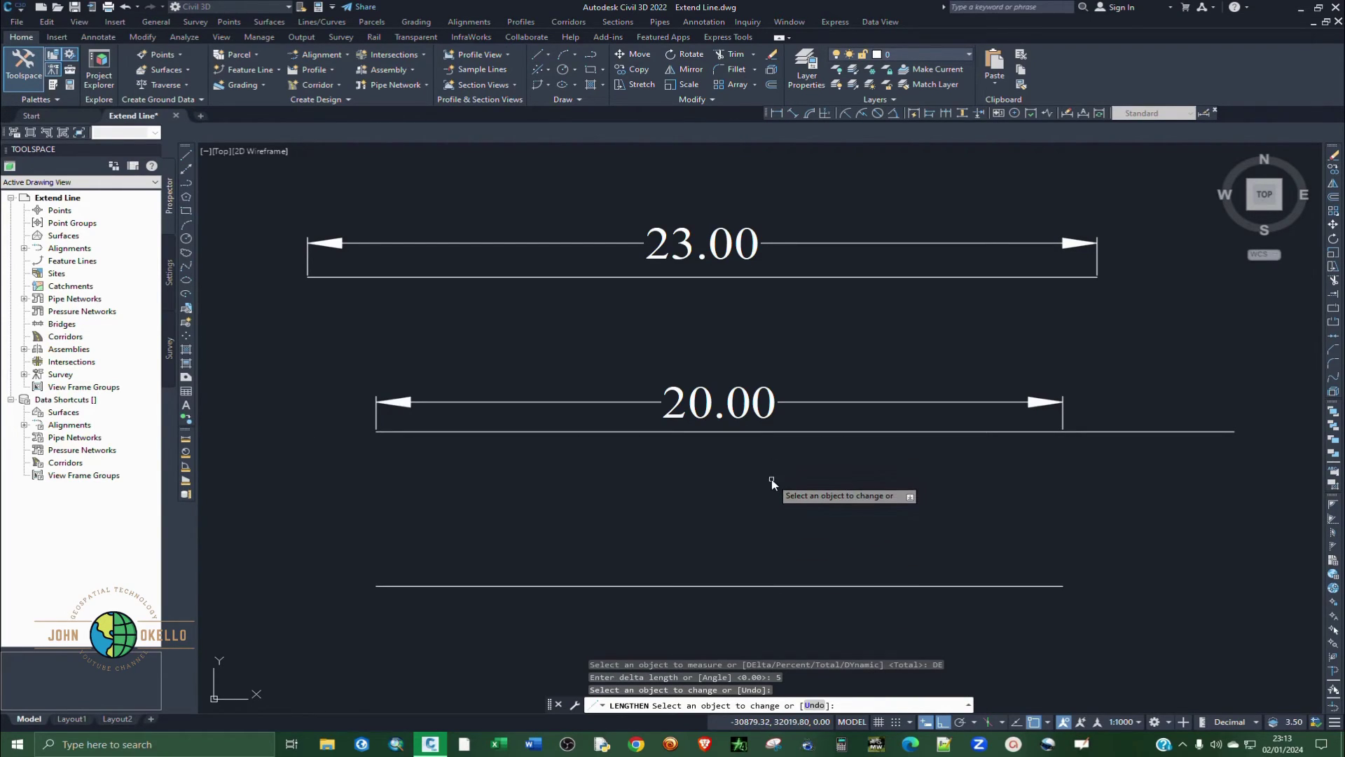
key("Return")
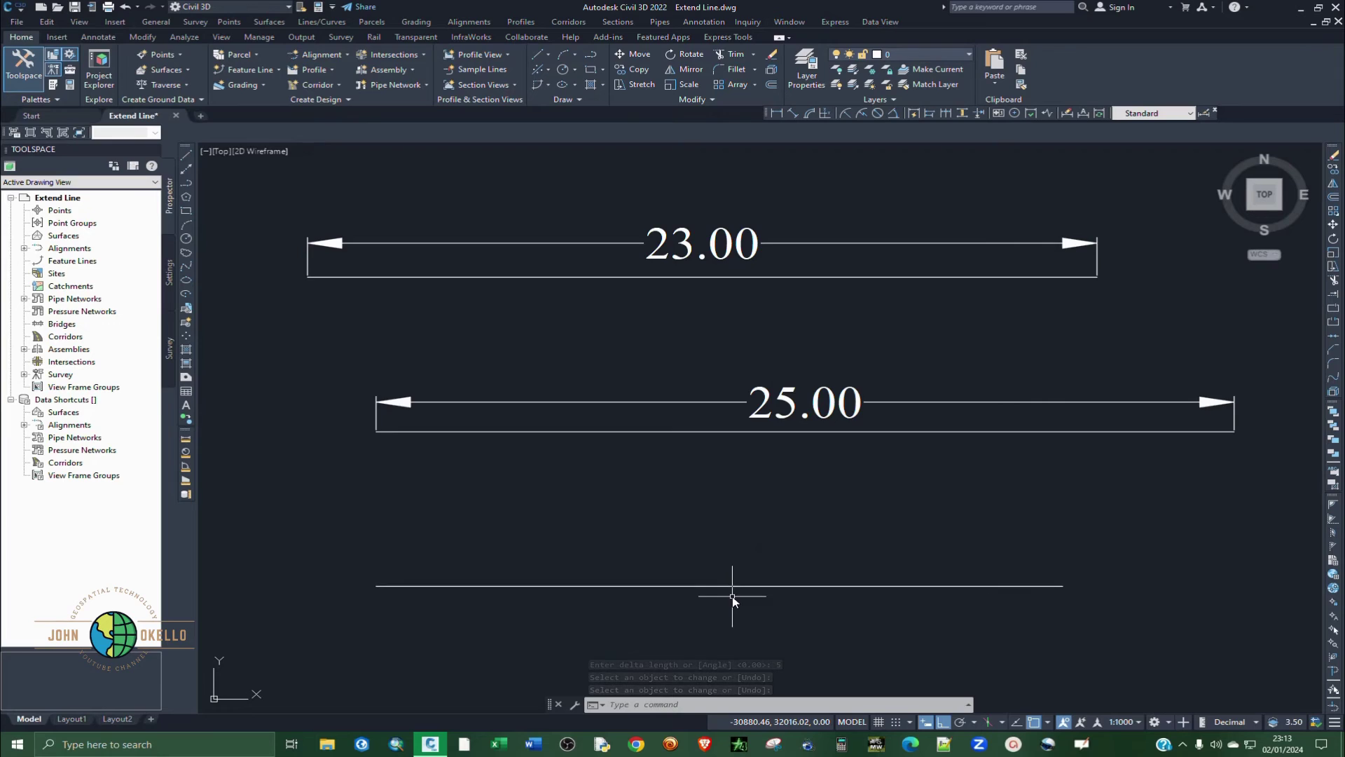
Step: Place a 20.00 aligned dimension above the bottom line, between its two endpoints
left_click(796, 115)
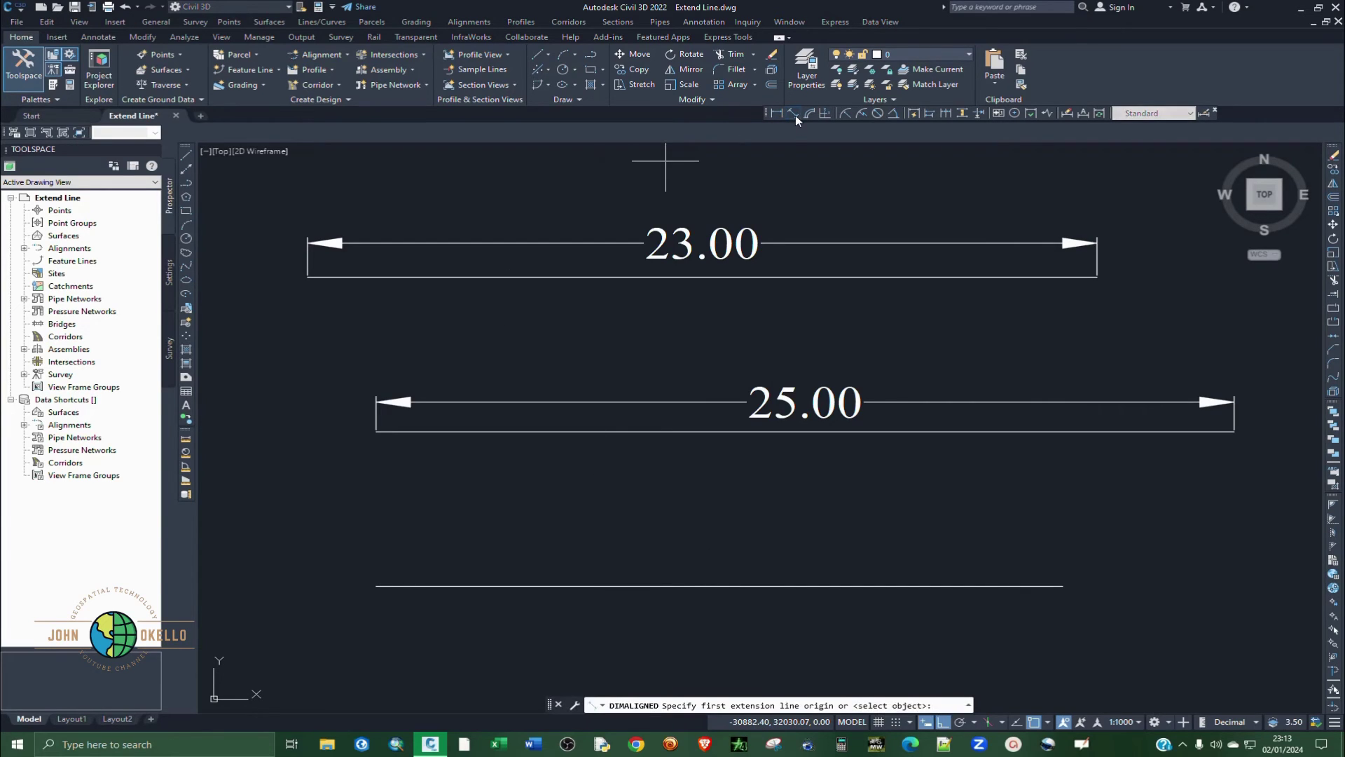
left_click(377, 586)
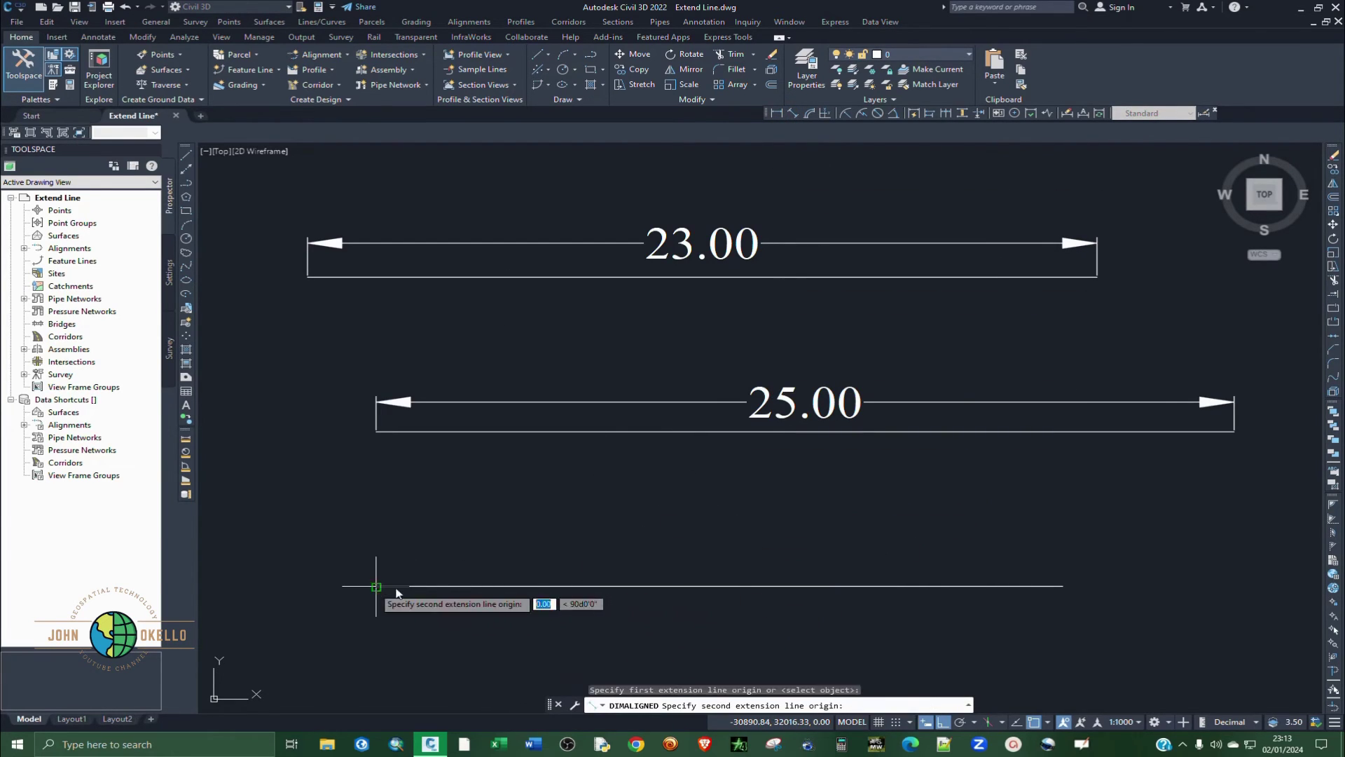
left_click(1063, 587)
left_click(1063, 553)
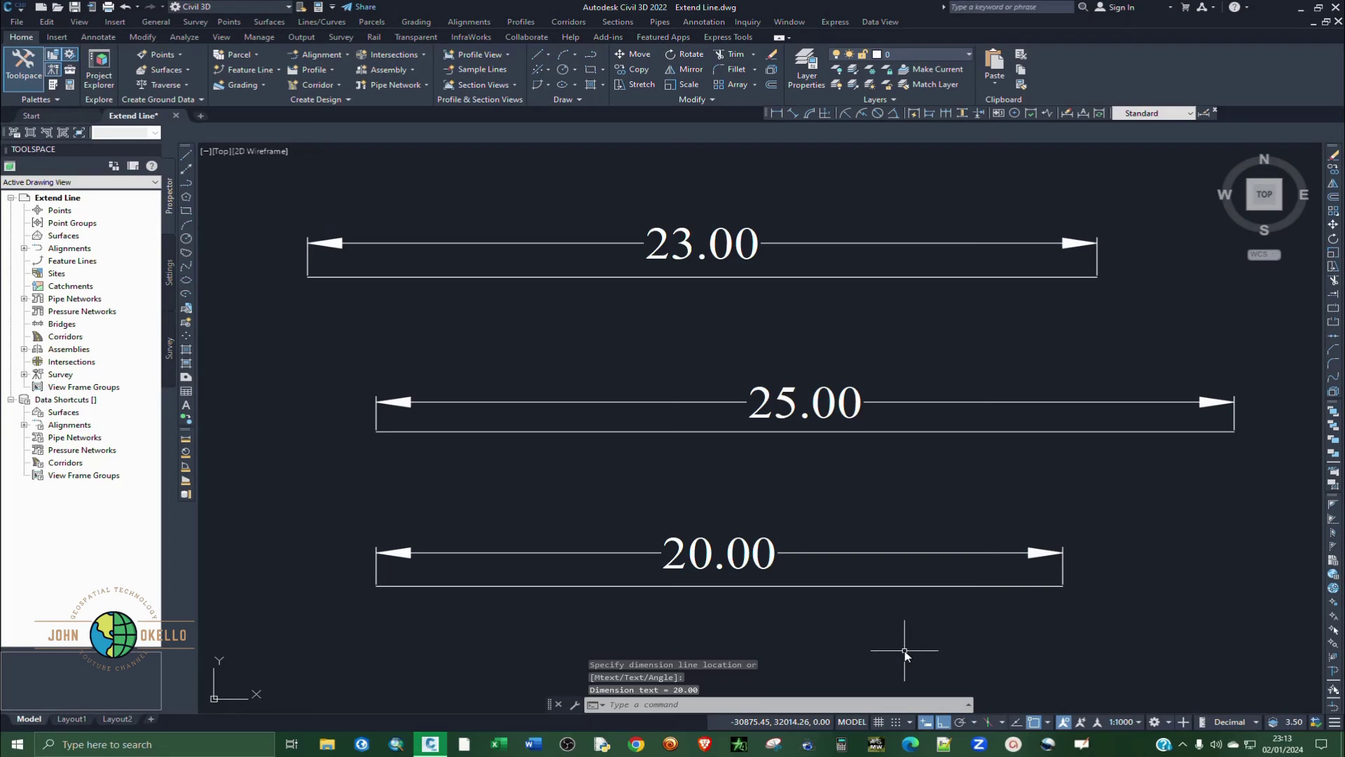
Step: Run LEN with the Total option to lengthen the bottom line to 27
type("len")
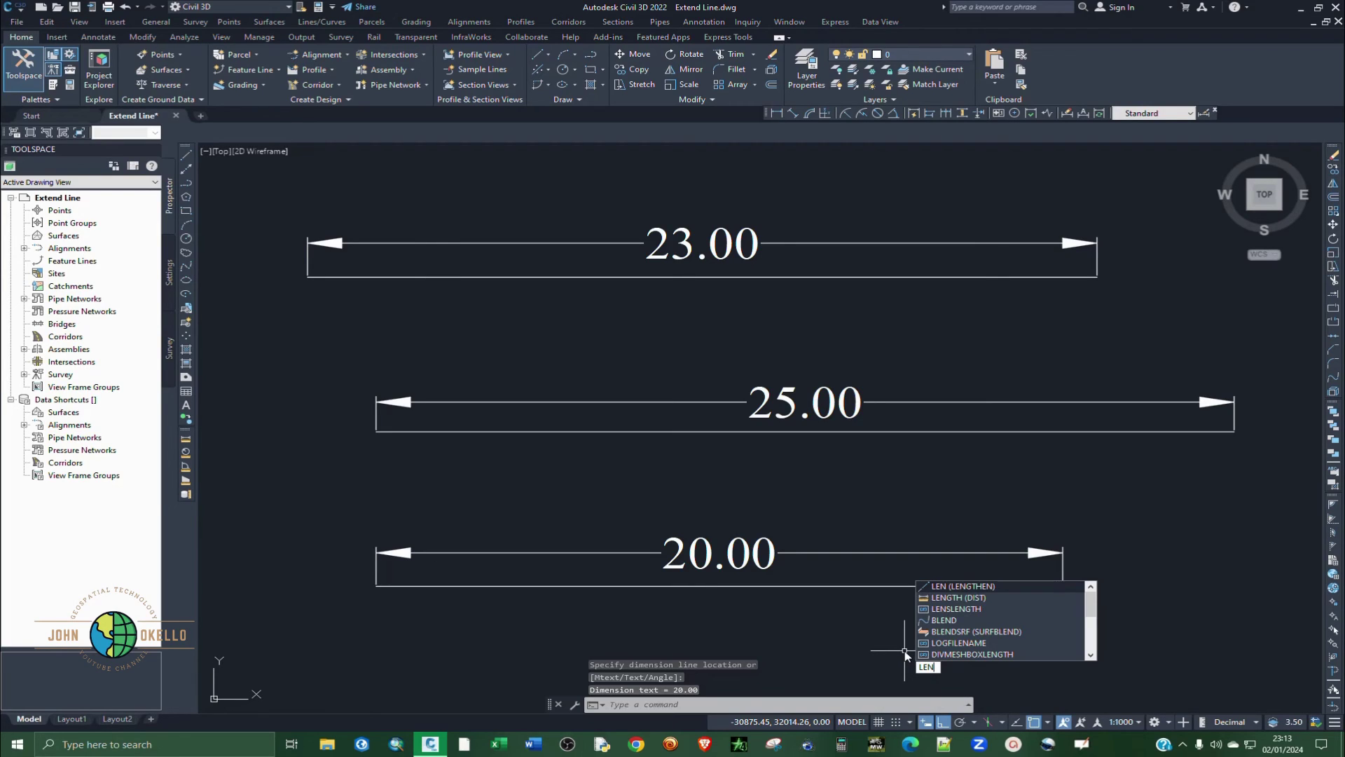
key("Return")
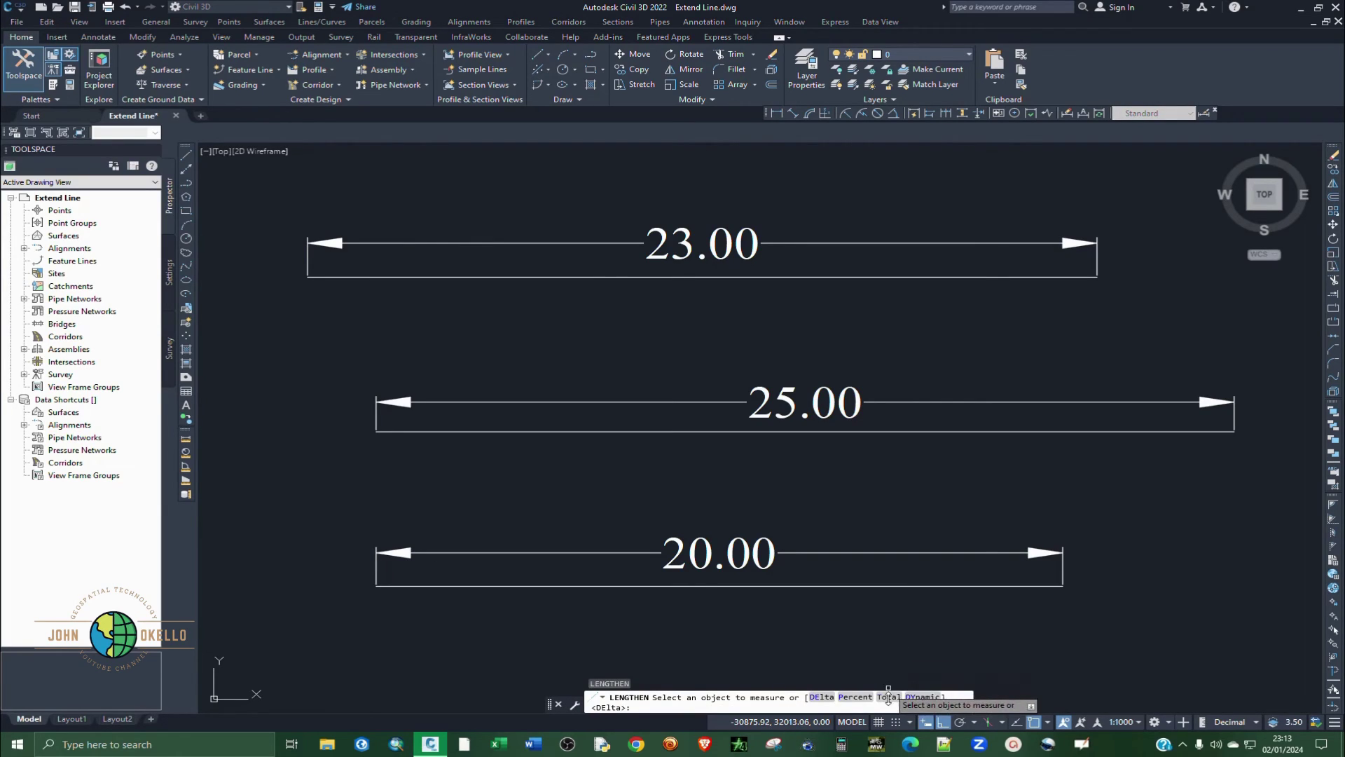
left_click(889, 696)
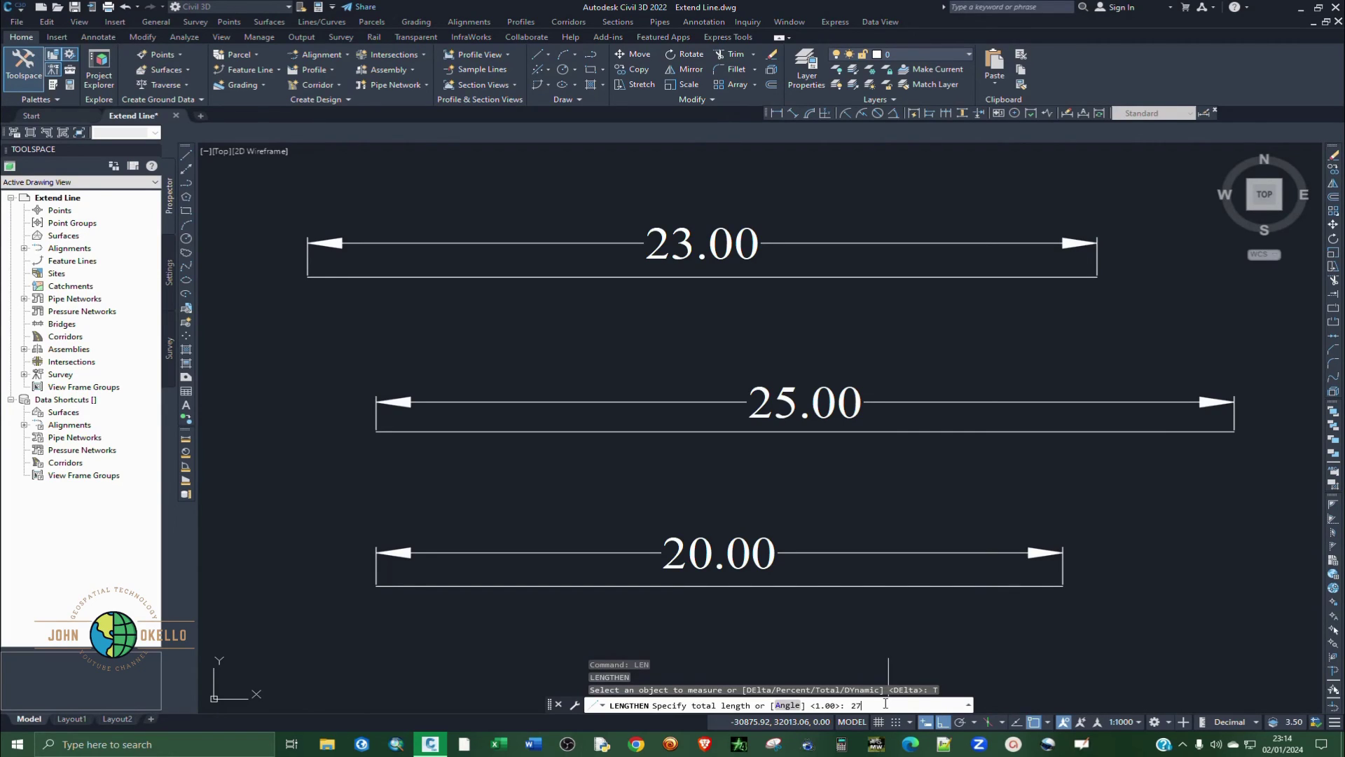
key("Return")
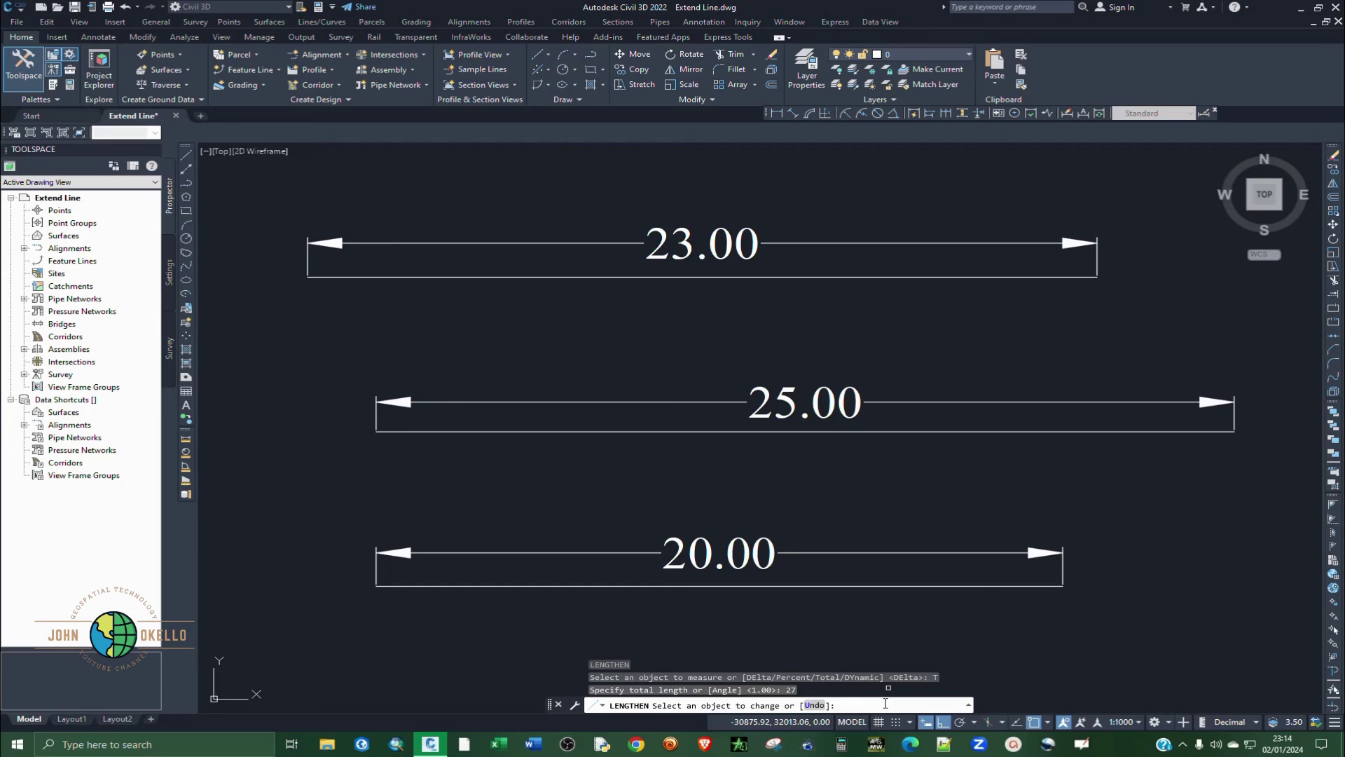
left_click(800, 587)
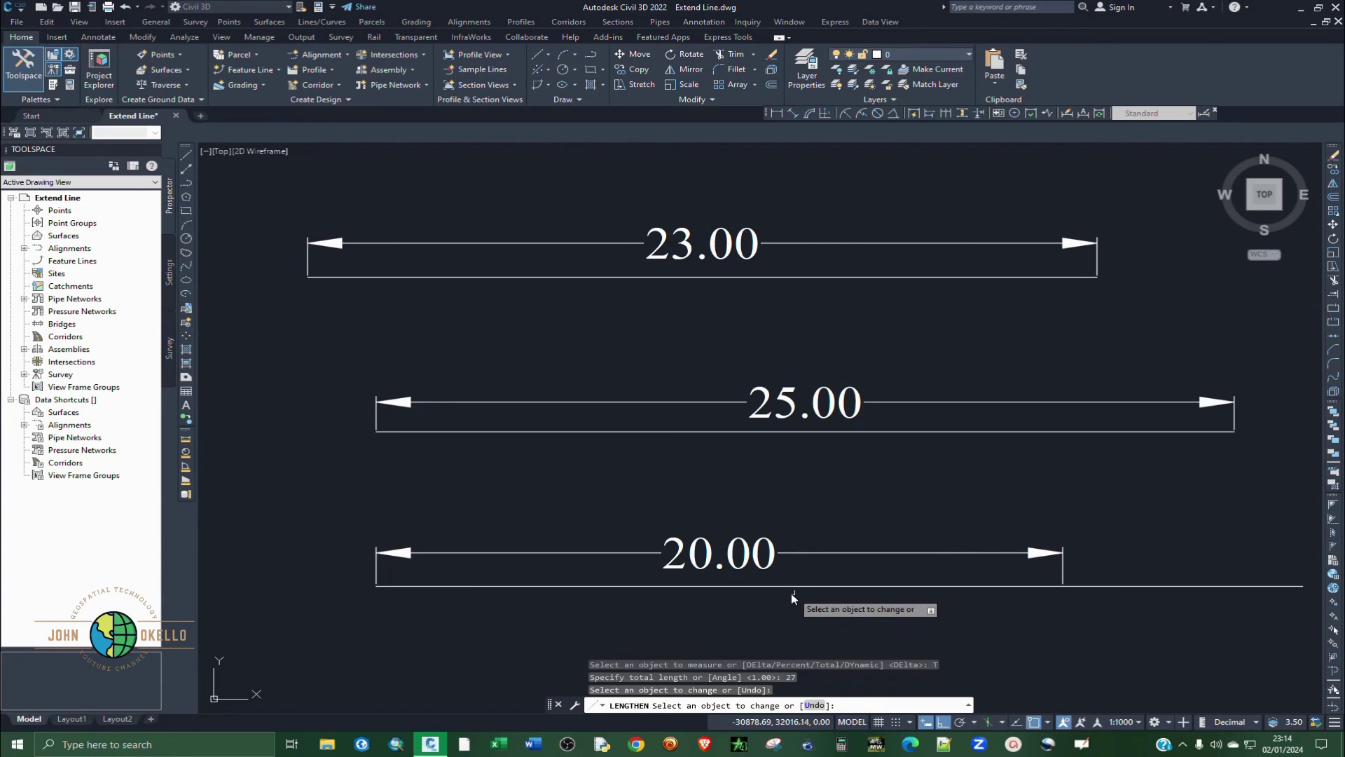
key("Return")
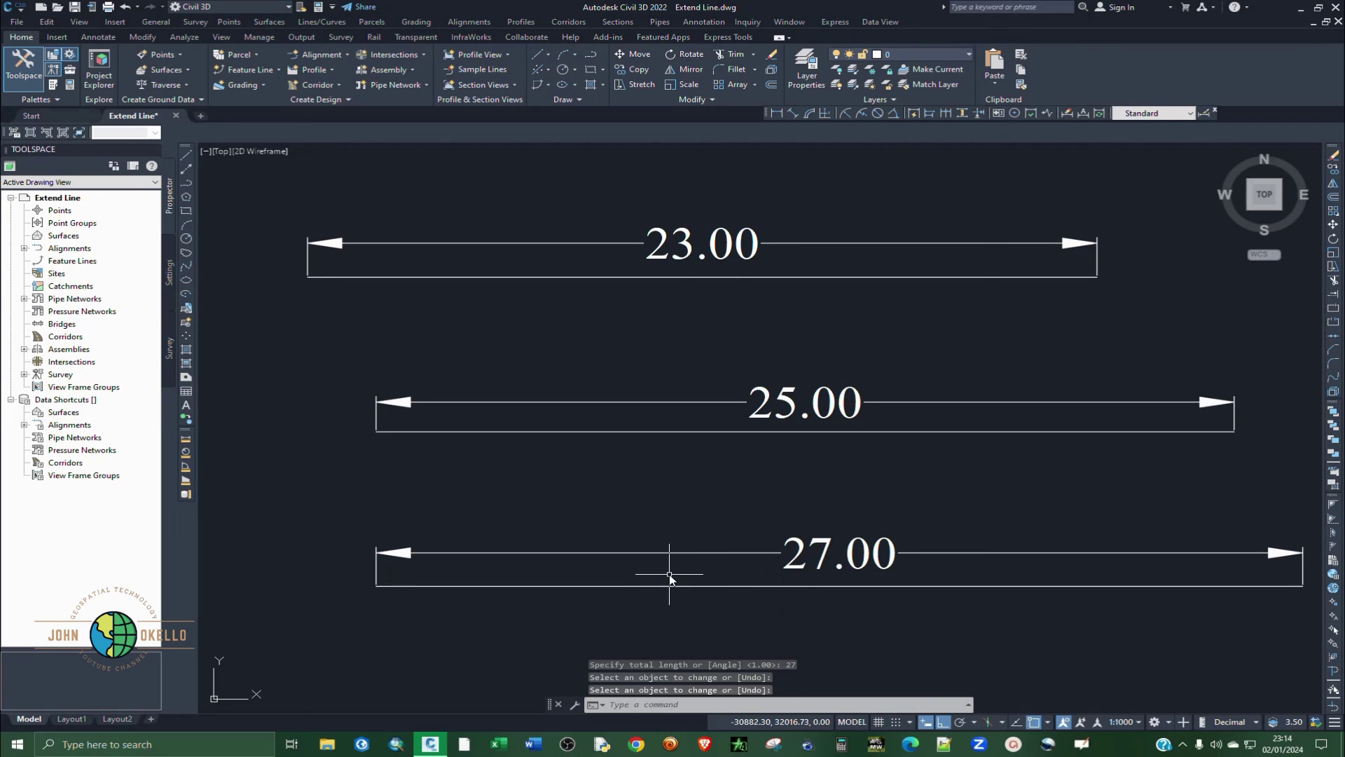